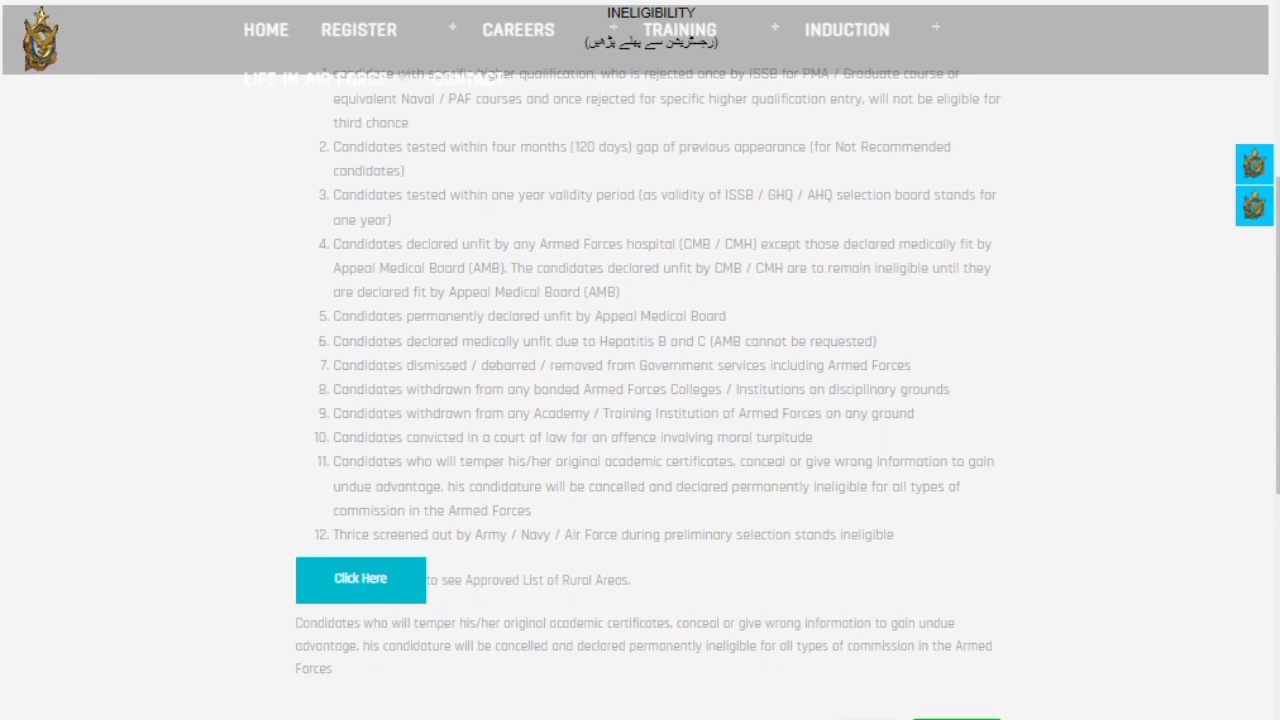
- Review the offered courses, expand the details of the 154 GD(P) course and start an application for it
scroll(640, 400, "up", 5)
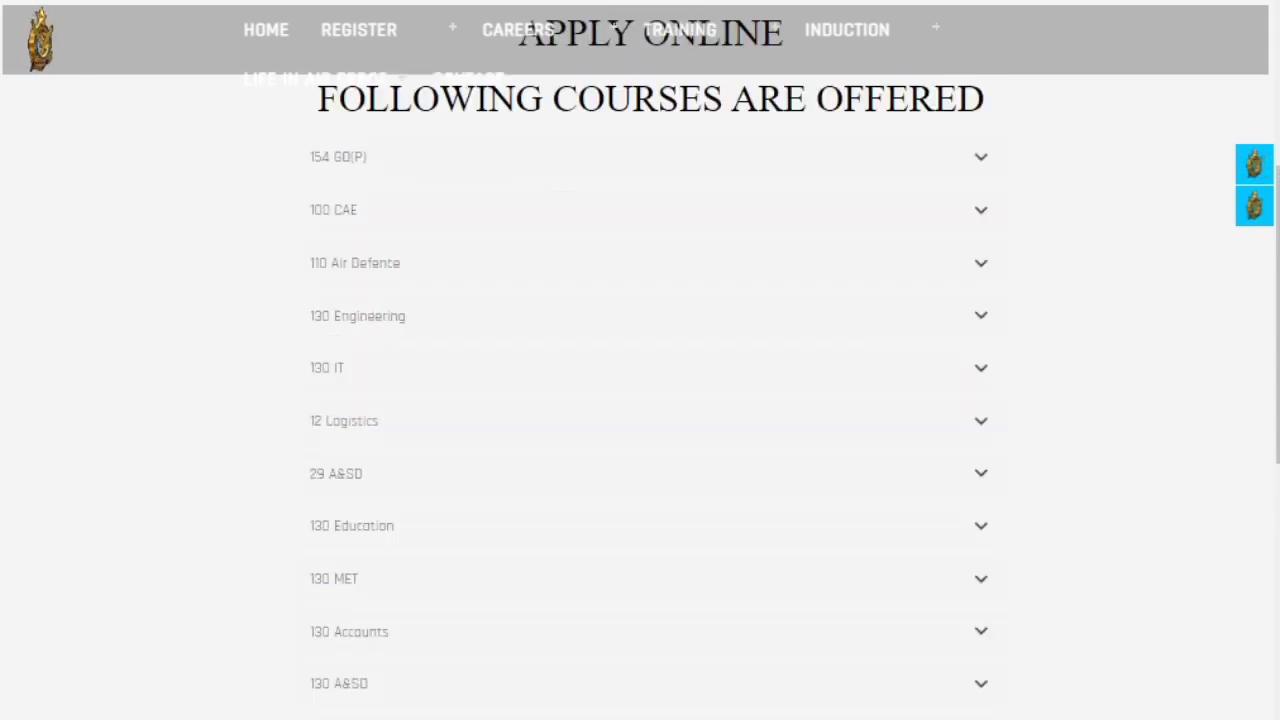
scroll(640, 400, "down", 3)
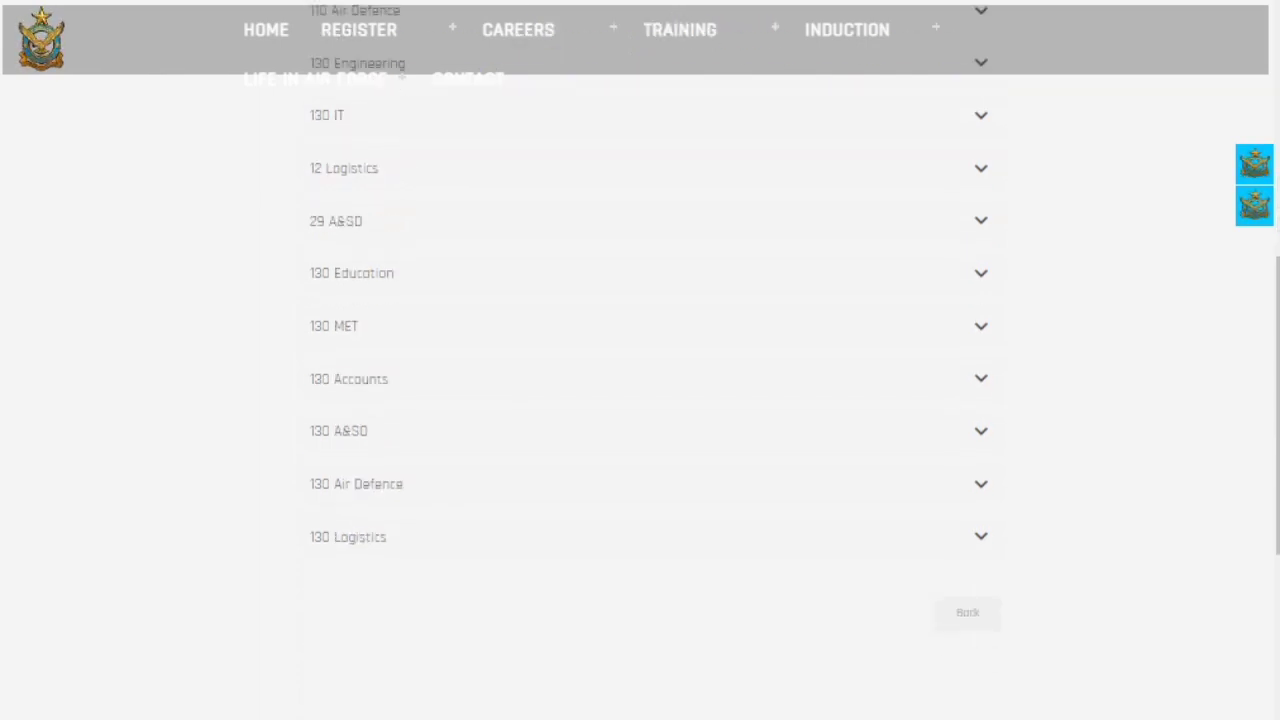
scroll(640, 400, "up", 4)
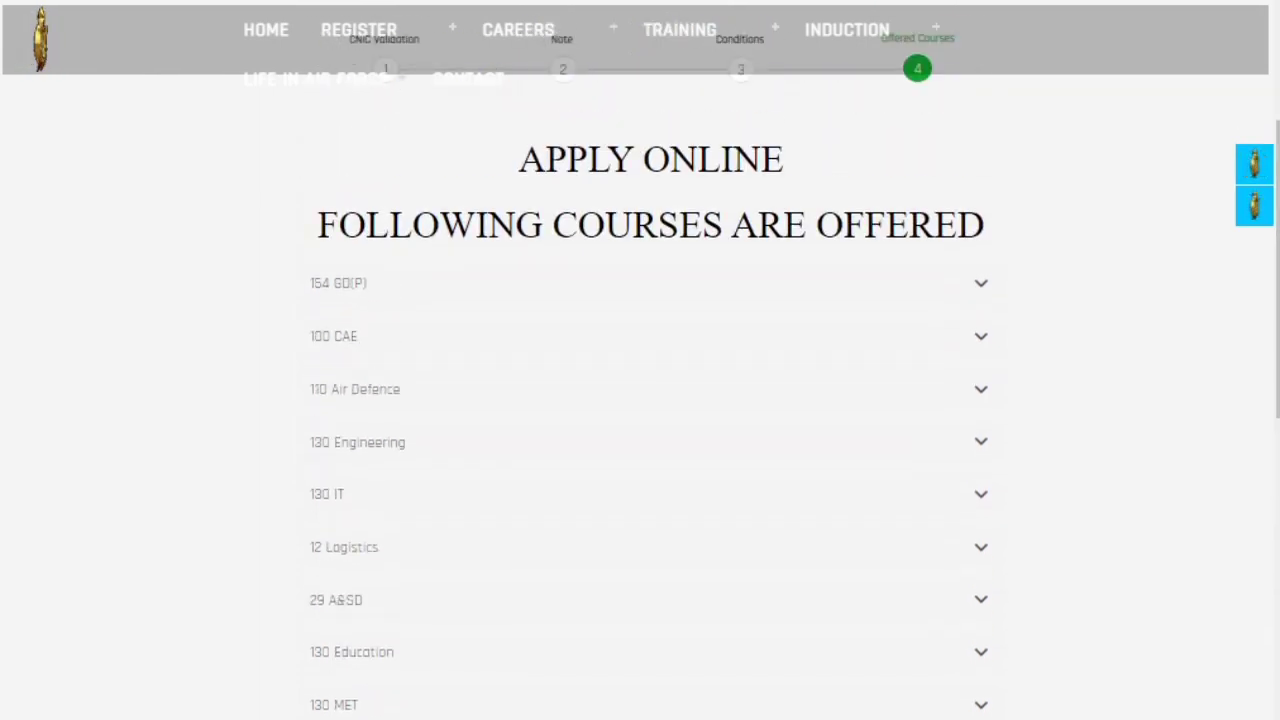
left_click(650, 283)
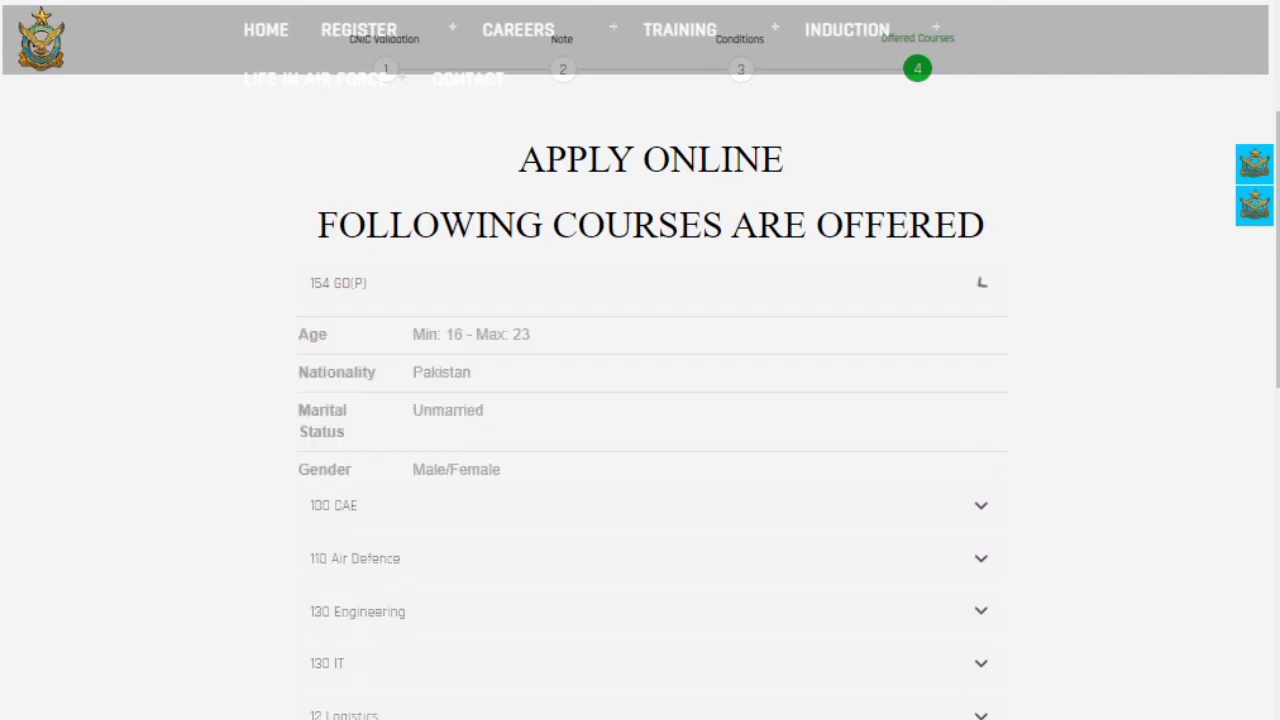
scroll(640, 400, "down", 2)
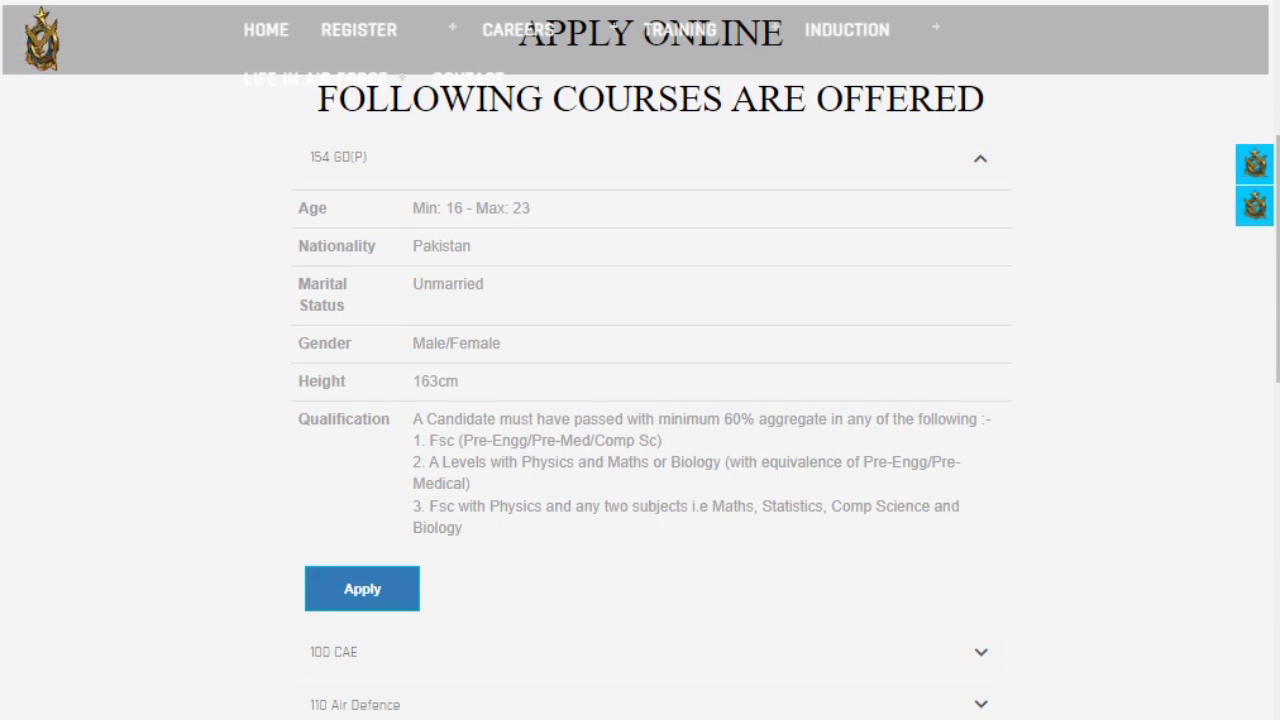
left_click(362, 588)
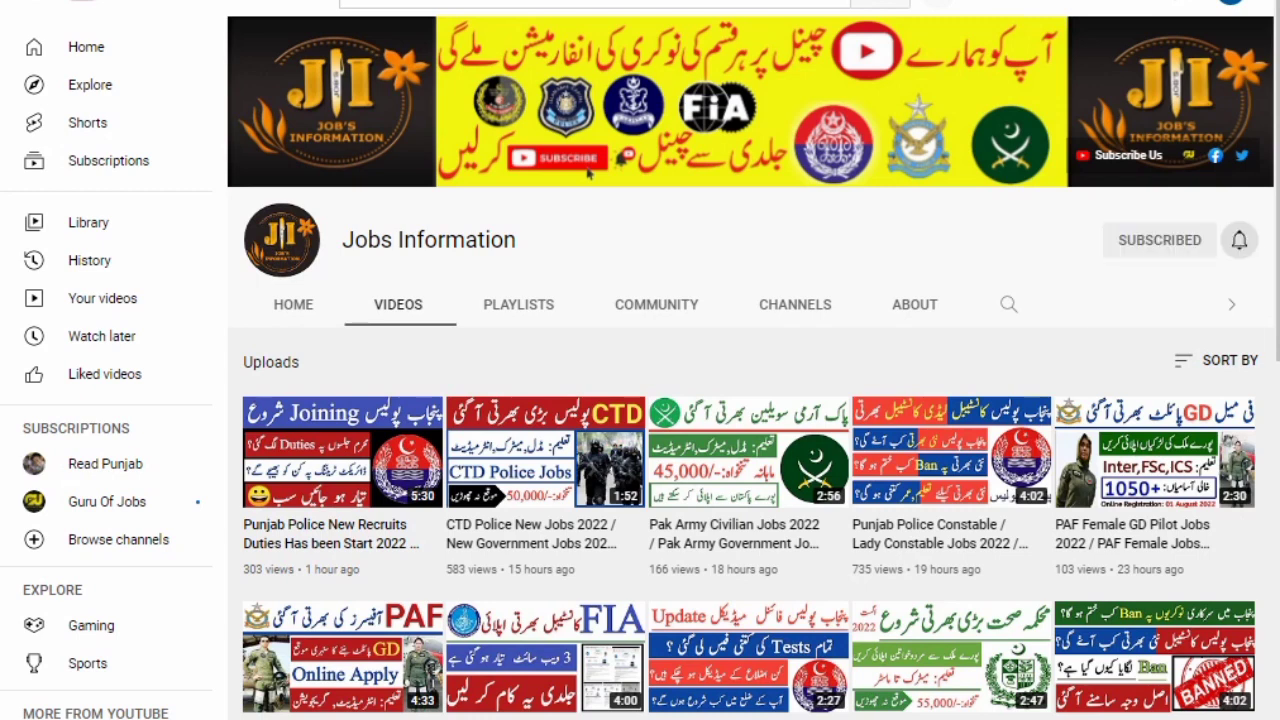
- Switch to YouTube and choose a notification setting for the Jobs Information channel
left_click(1239, 240)
left_click(1155, 283)
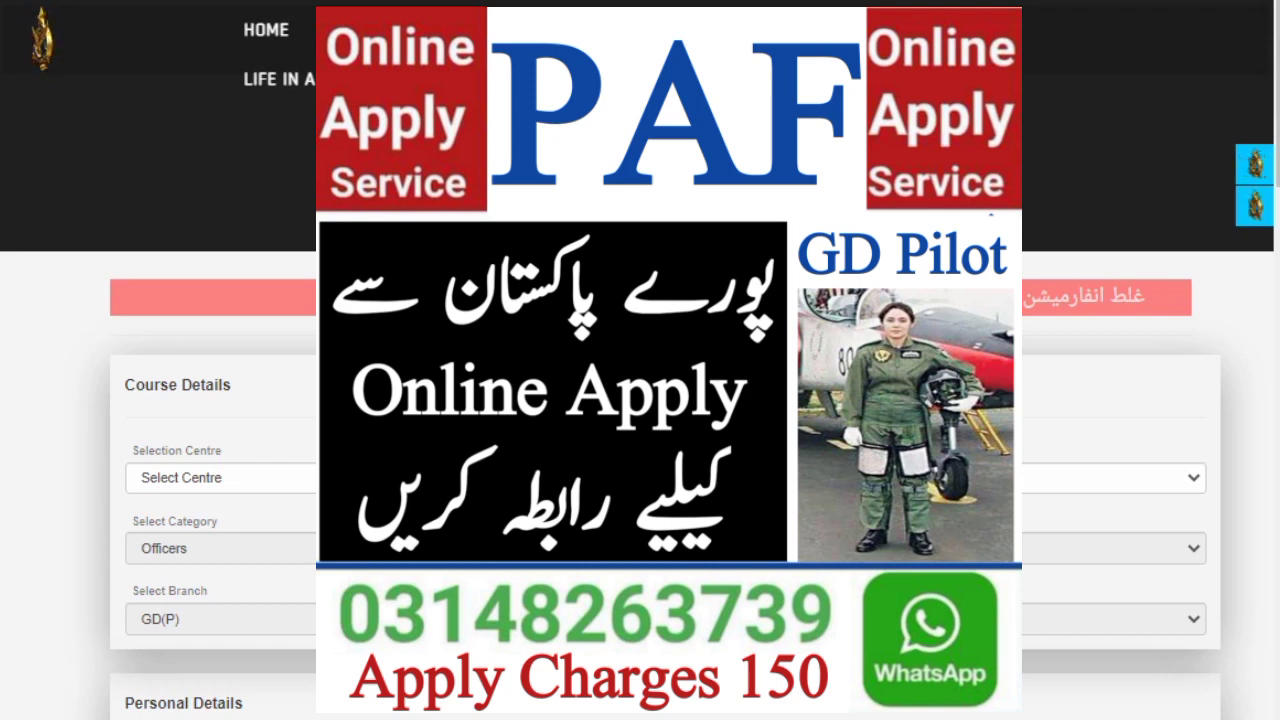
- Set the selection centre to Faisalabad in the Course Details of the new registration form
scroll(640, 400, "down", 1)
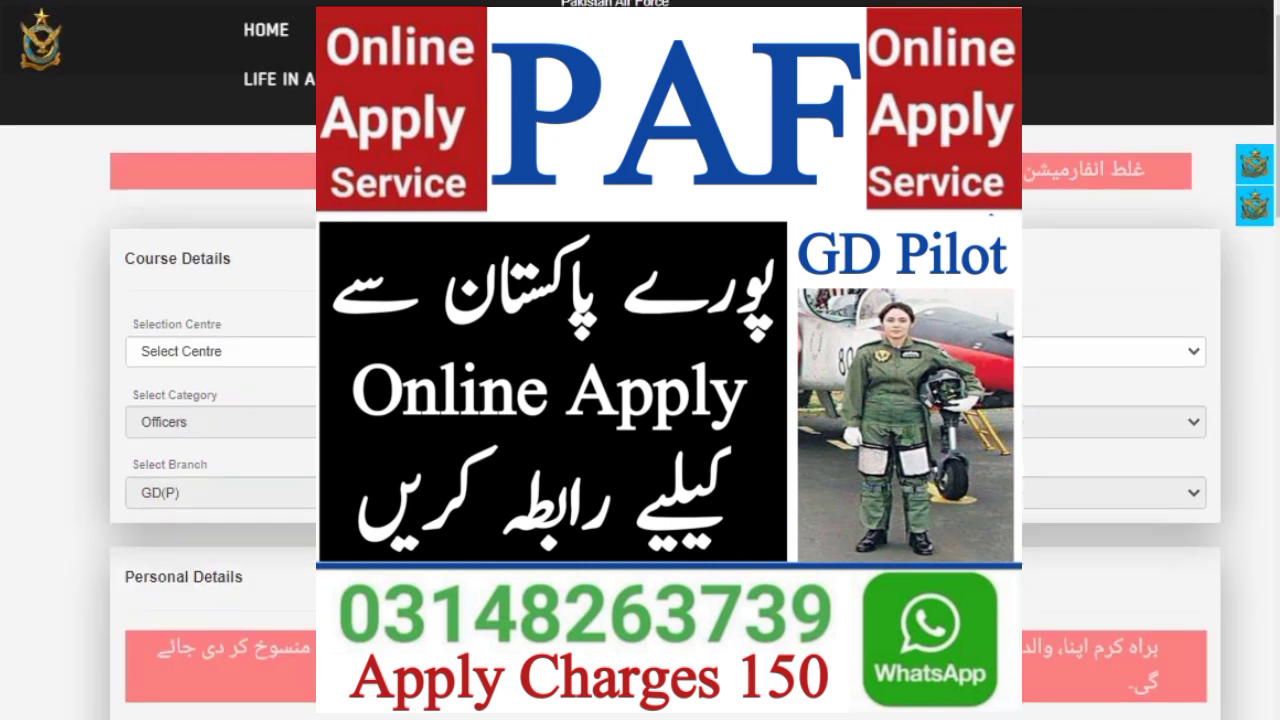
scroll(640, 400, "down", 1)
scroll(640, 400, "up", 1)
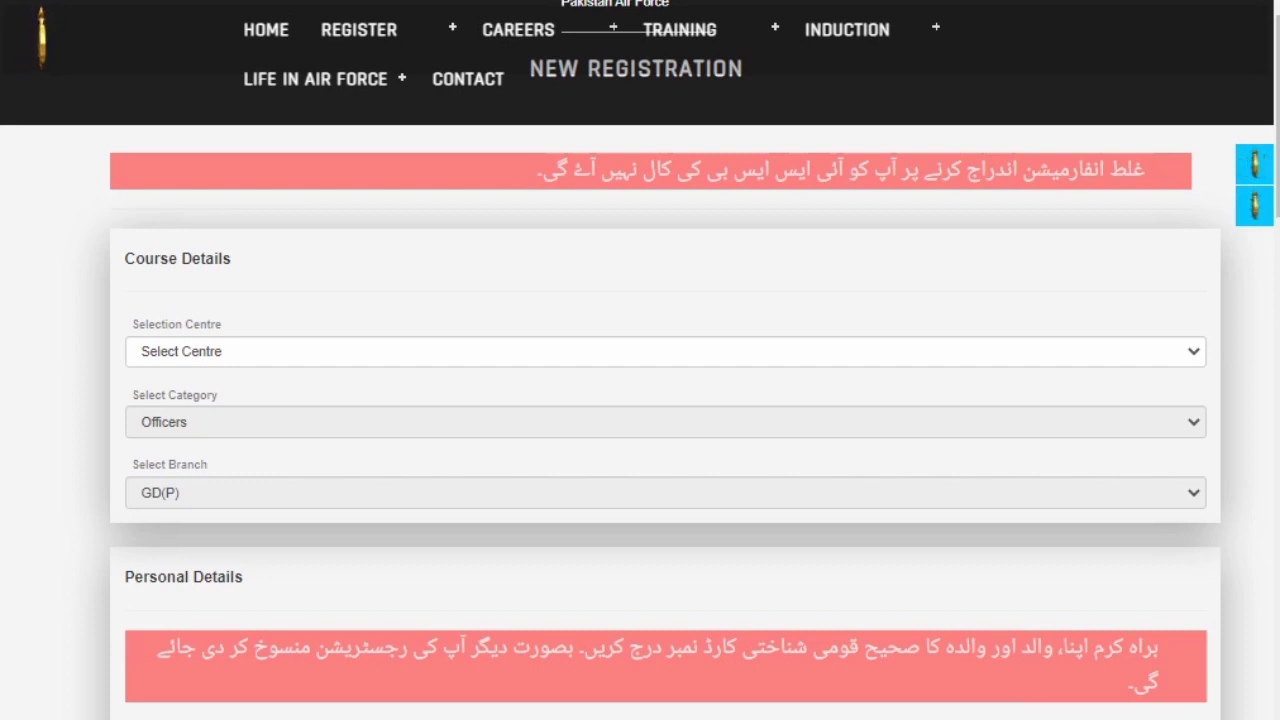
scroll(665, 400, "down", 1)
left_click(665, 225)
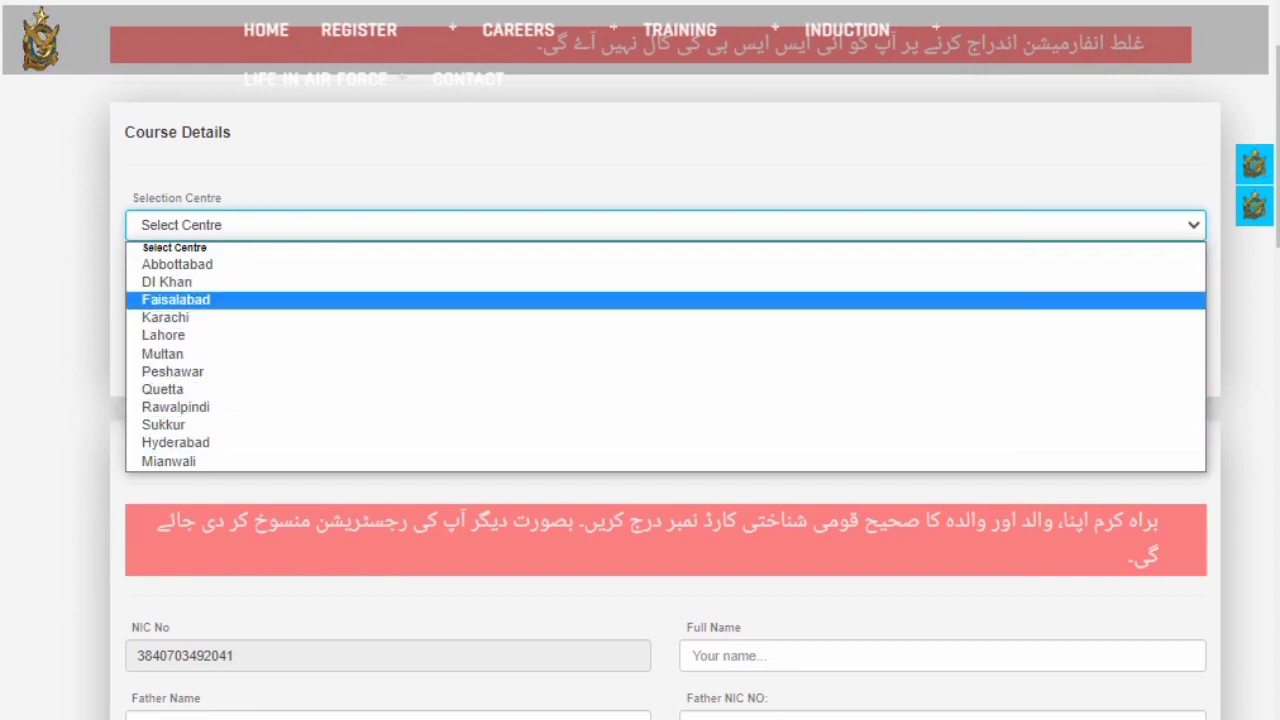
left_click(175, 299)
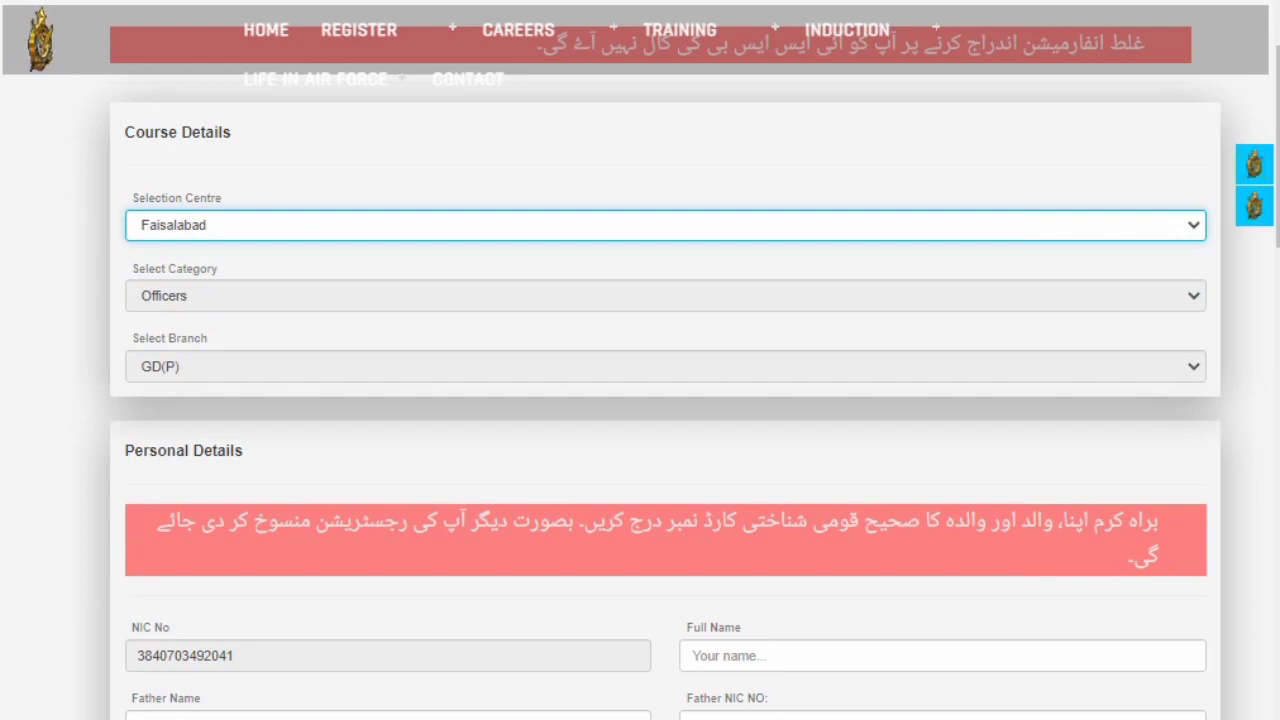
- Go through the applicant's, father's and mother's name and NIC number fields in Personal Details without filling them in
scroll(665, 400, "down", 2)
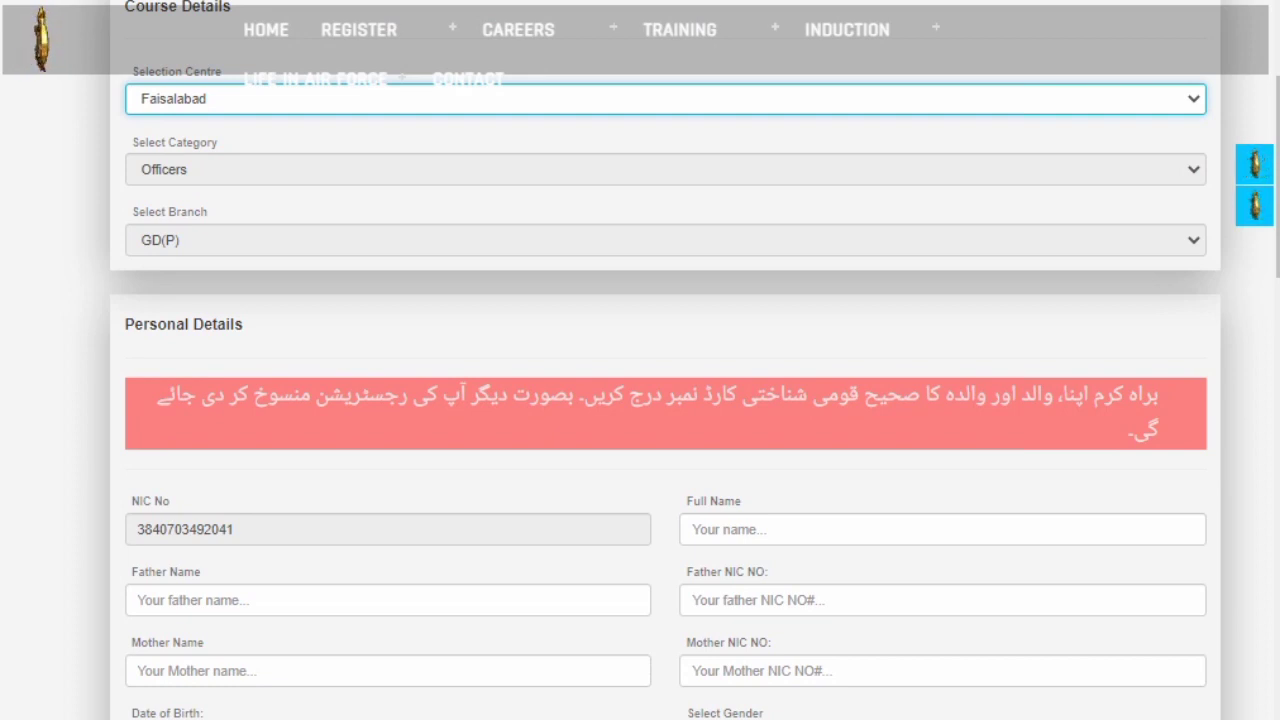
scroll(665, 400, "down", 4)
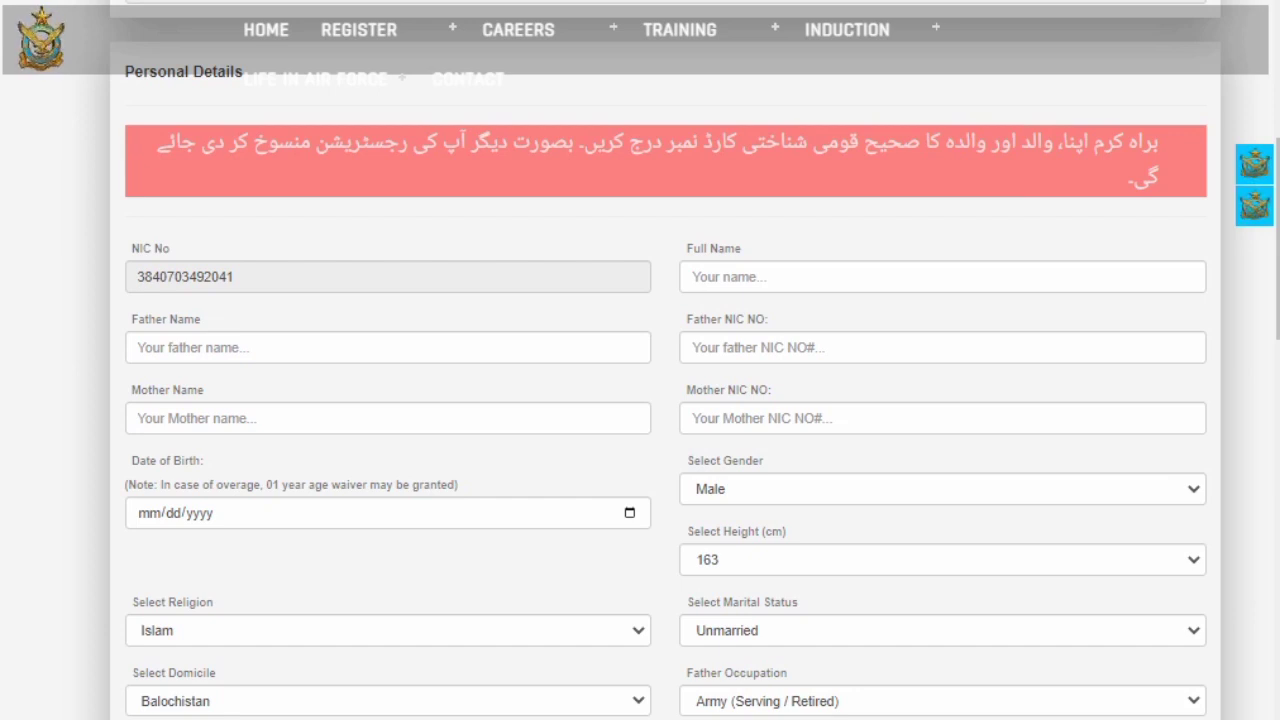
left_click(692, 277)
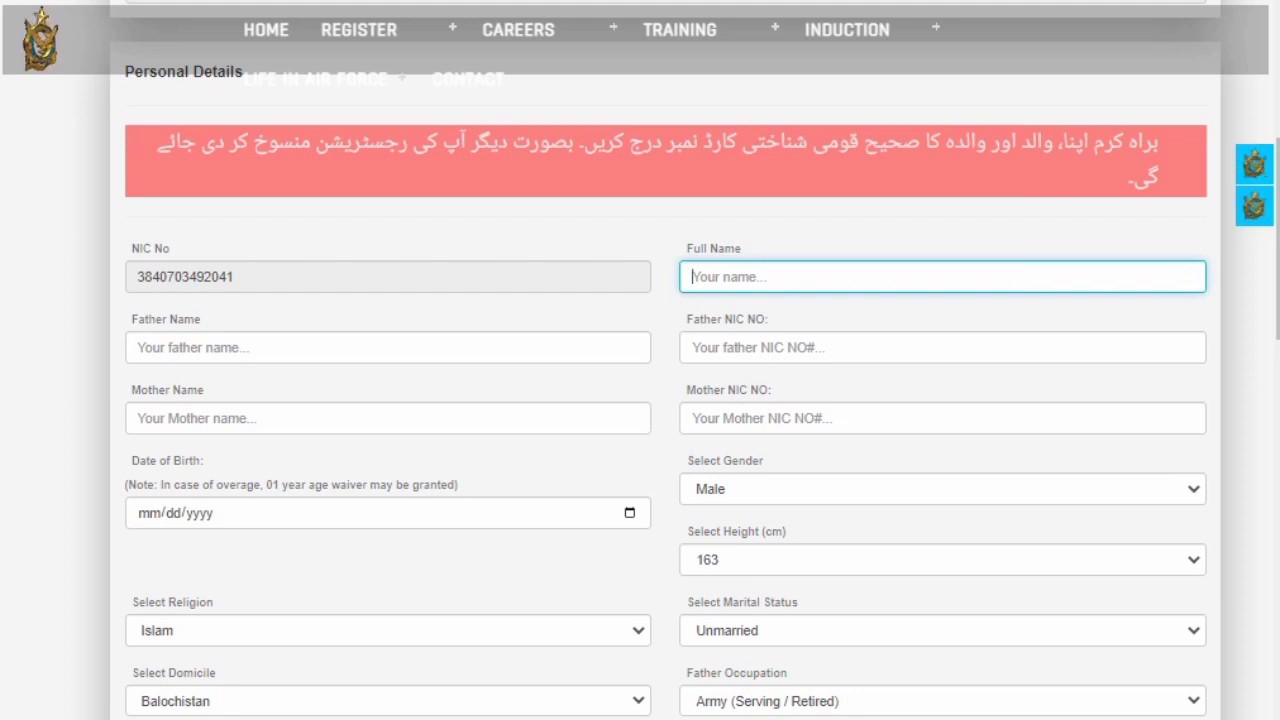
left_click(533, 348)
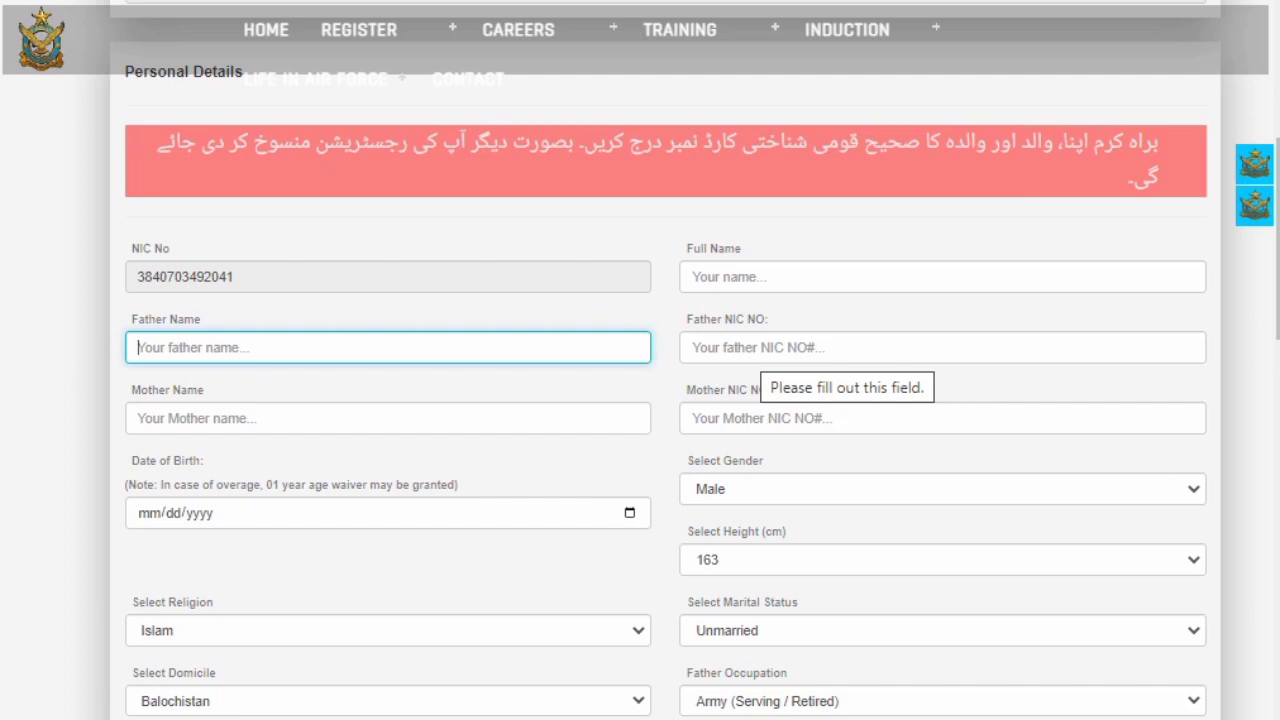
left_click(760, 348)
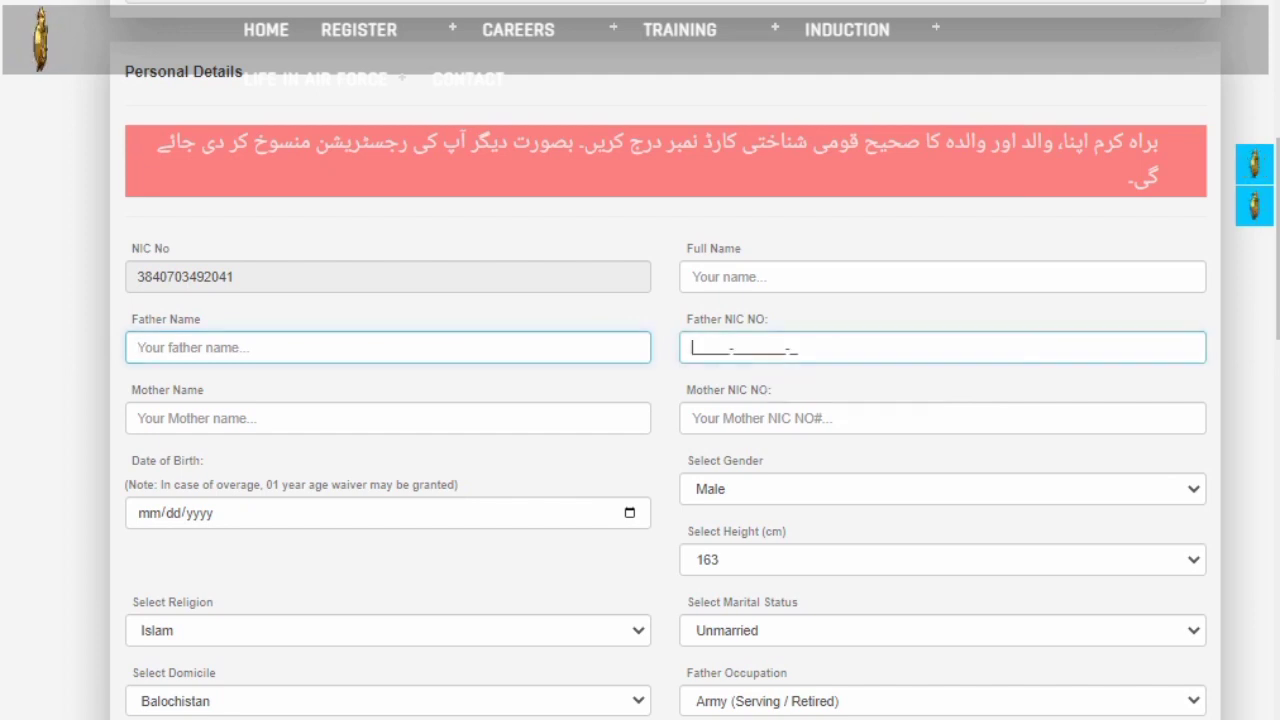
left_click(402, 418)
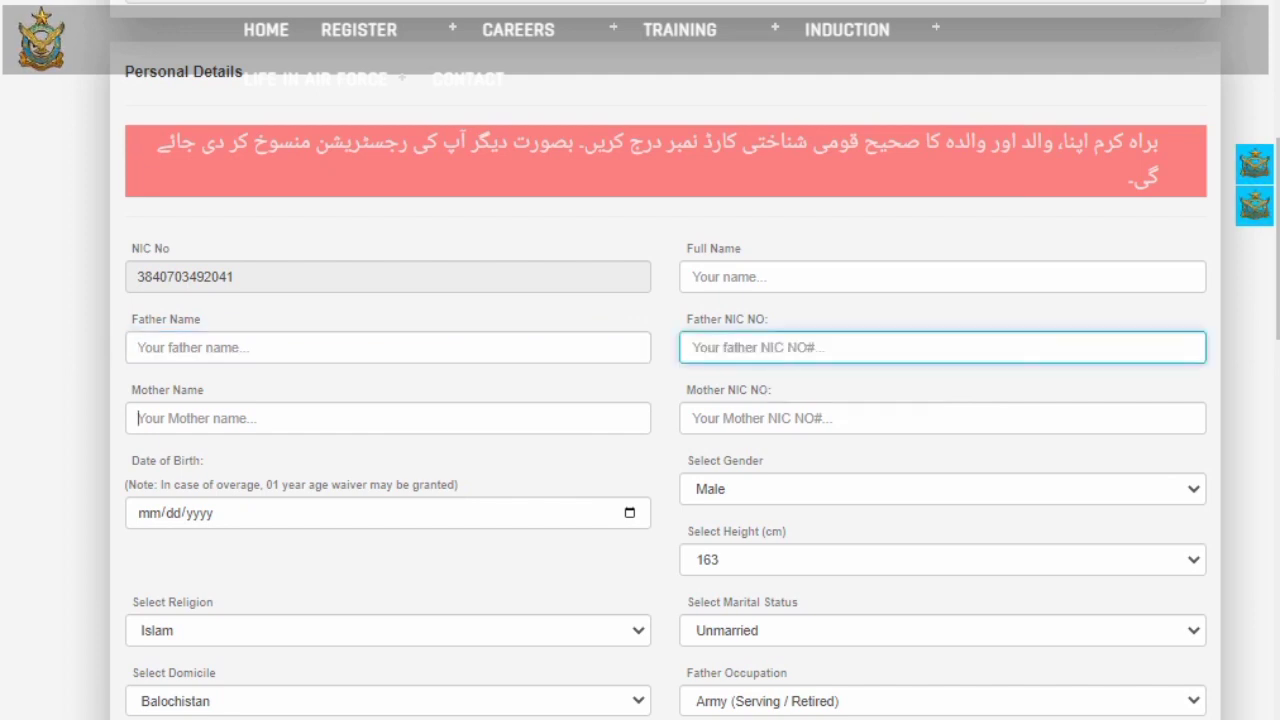
left_click(700, 418)
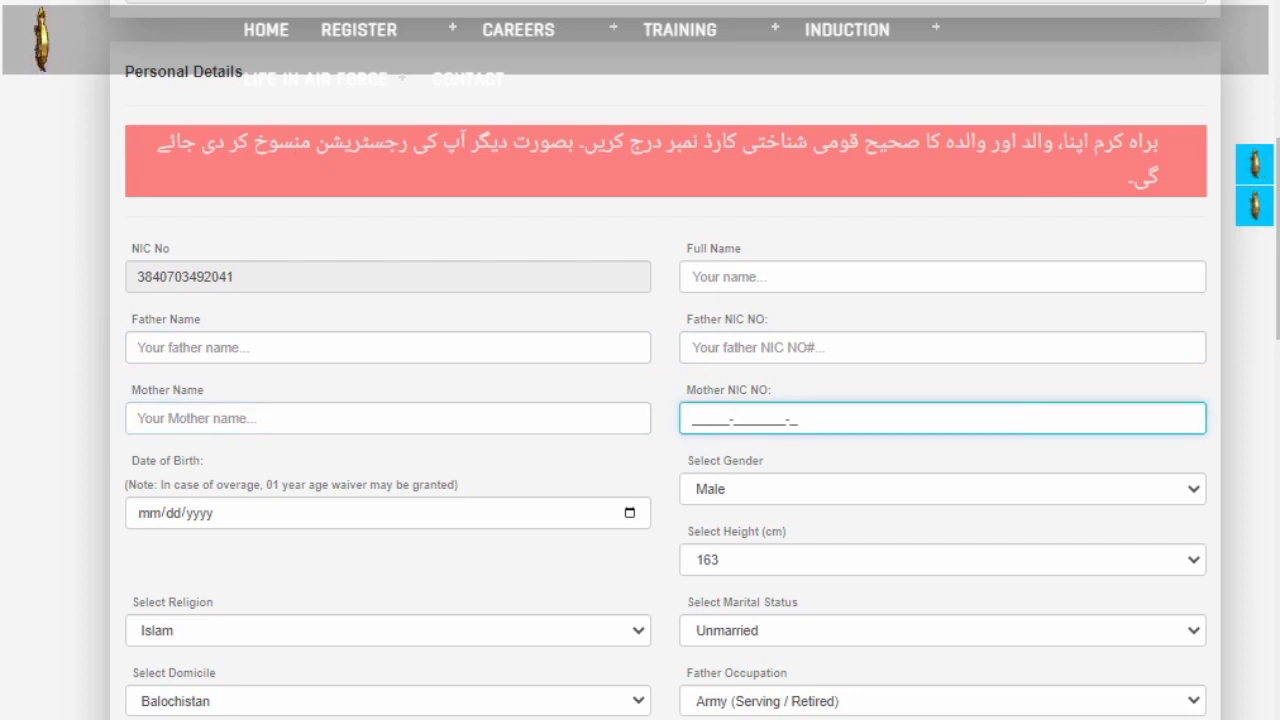
- Set the gender to Male and the height to 177 cm in Personal Details
scroll(665, 400, "down", 1)
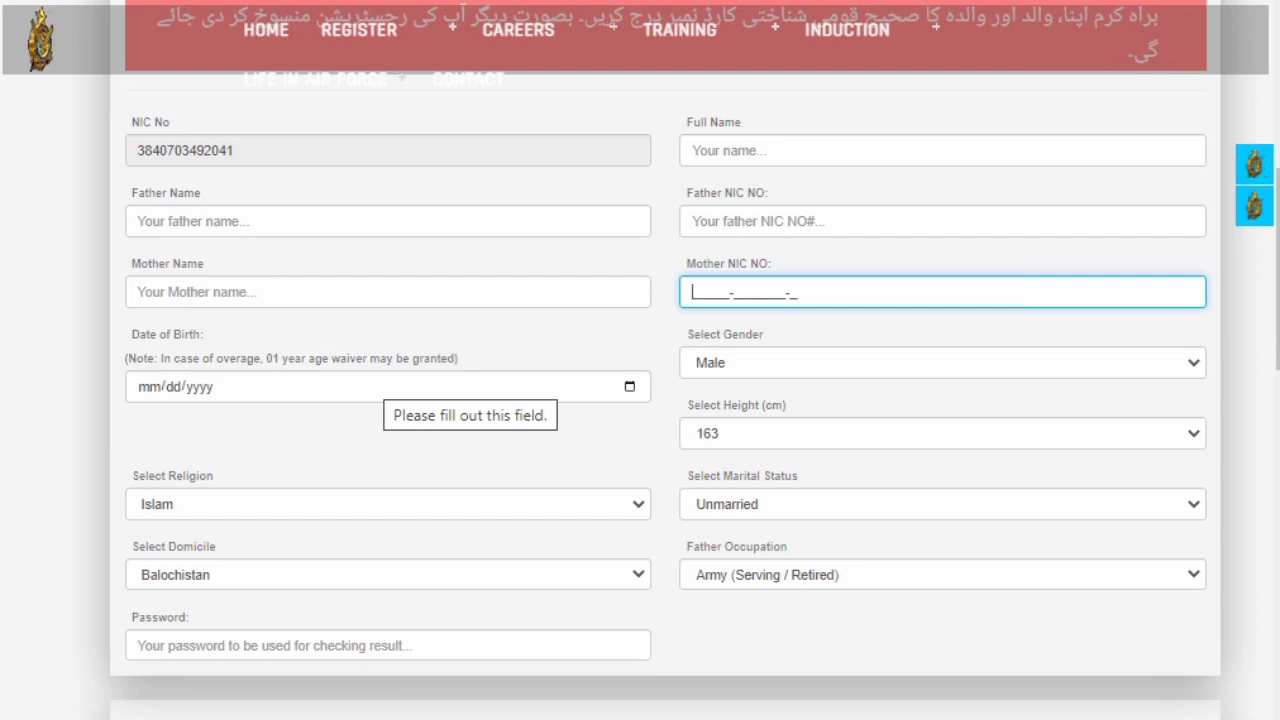
left_click(941, 362)
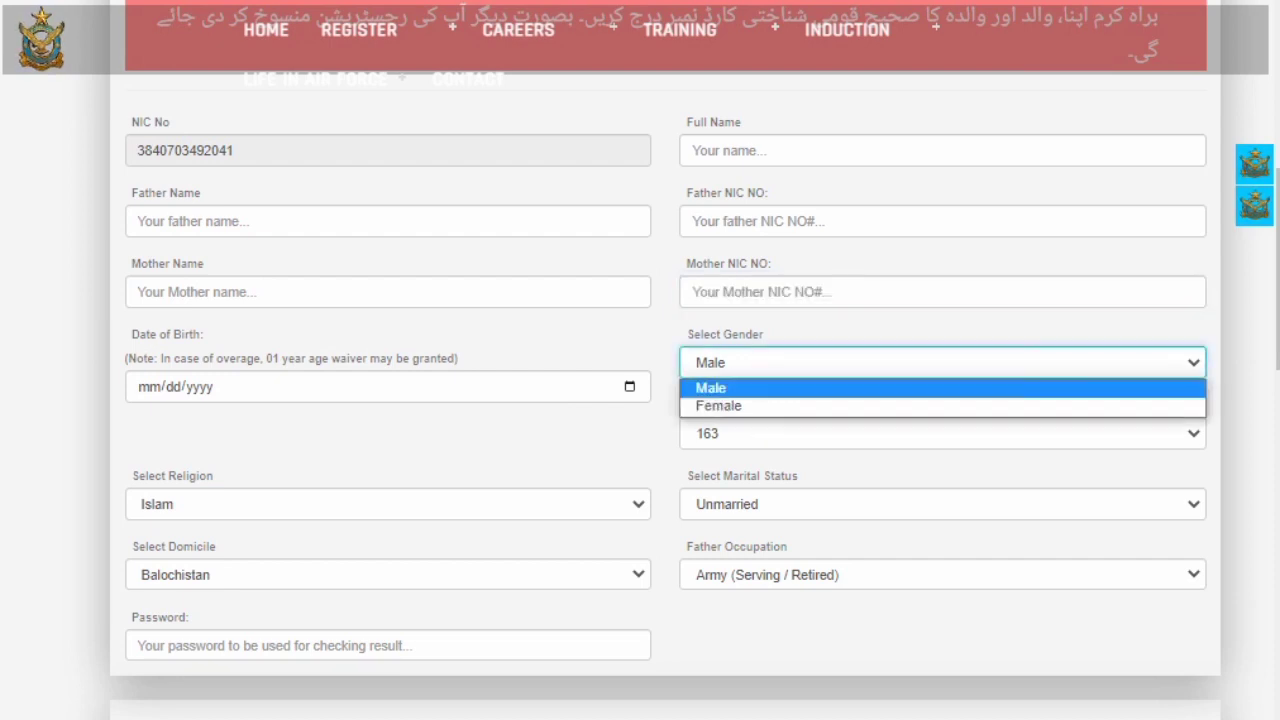
left_click(941, 388)
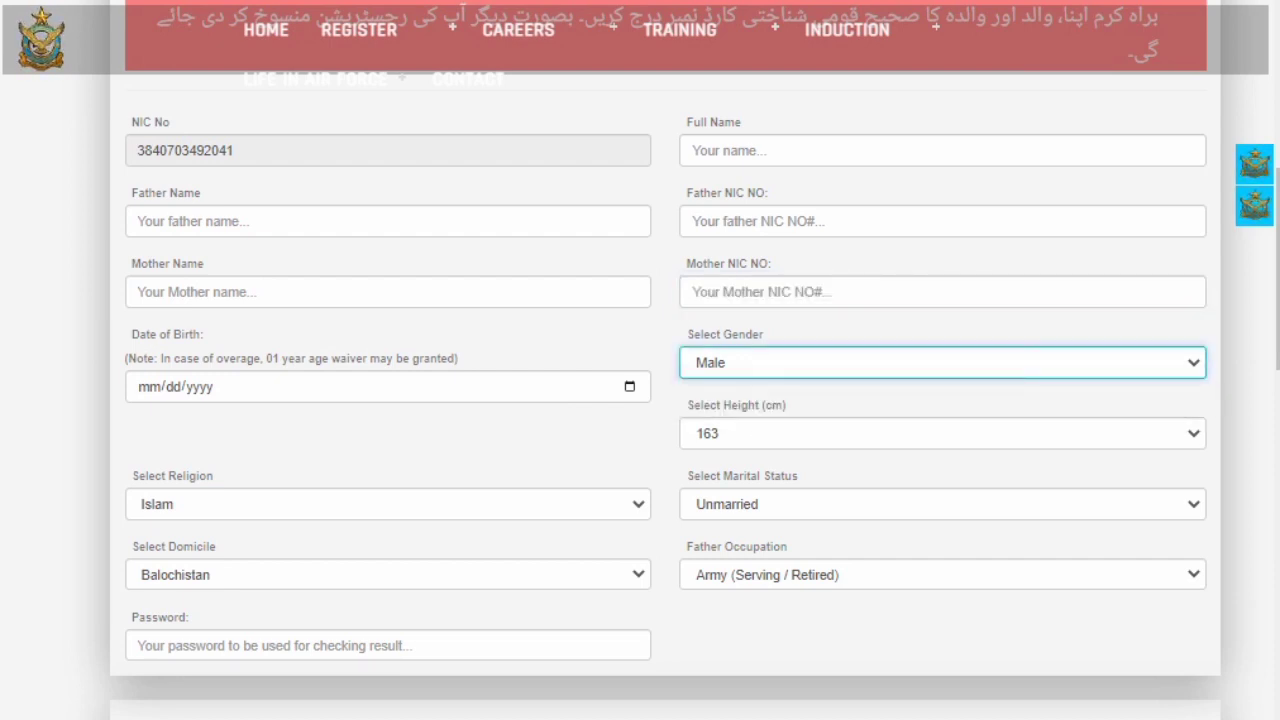
left_click(941, 433)
scroll(941, 236, "down", 1)
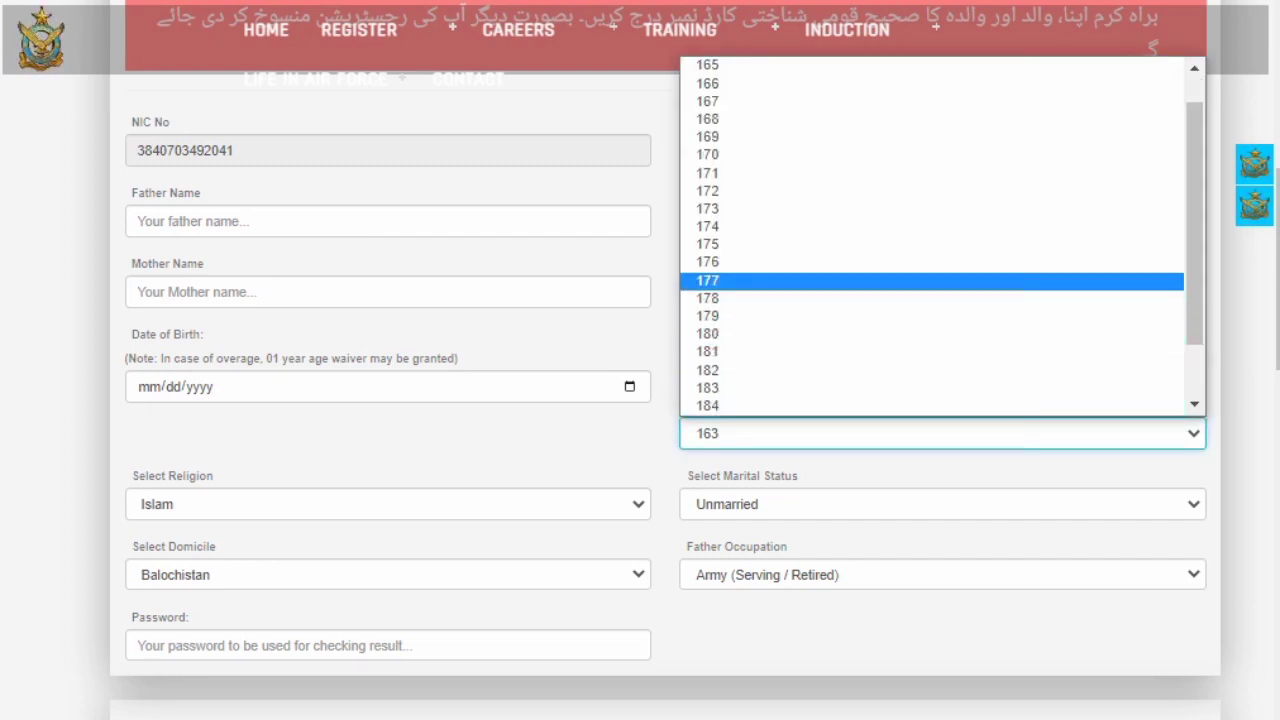
key("Return")
- Choose Islam as the religion and Unmarried as the marital status
scroll(665, 400, "down", 1)
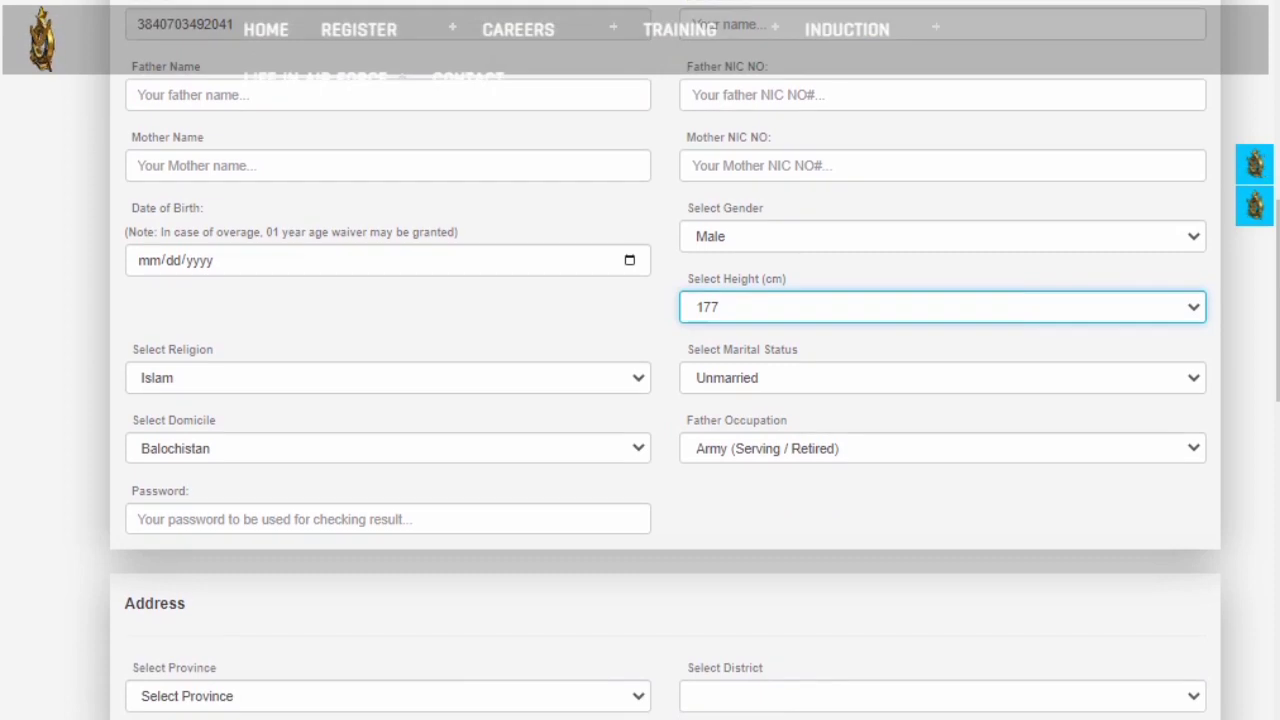
left_click(387, 377)
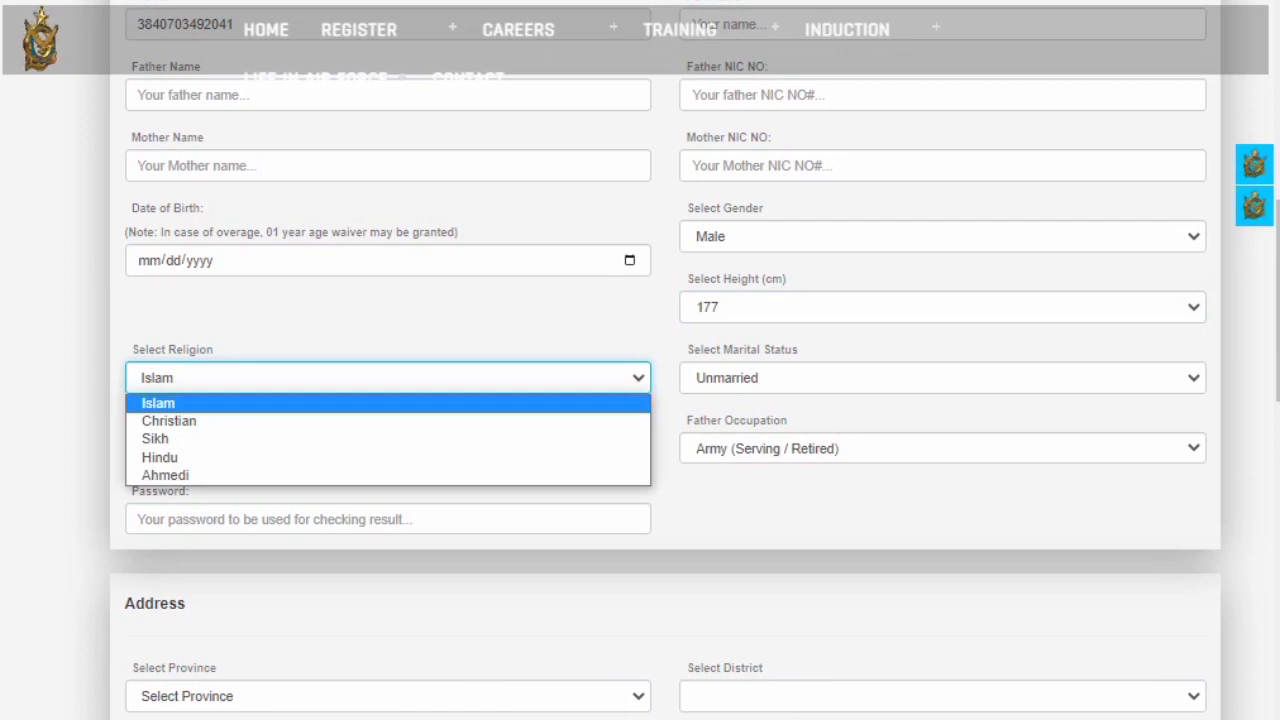
key("Return")
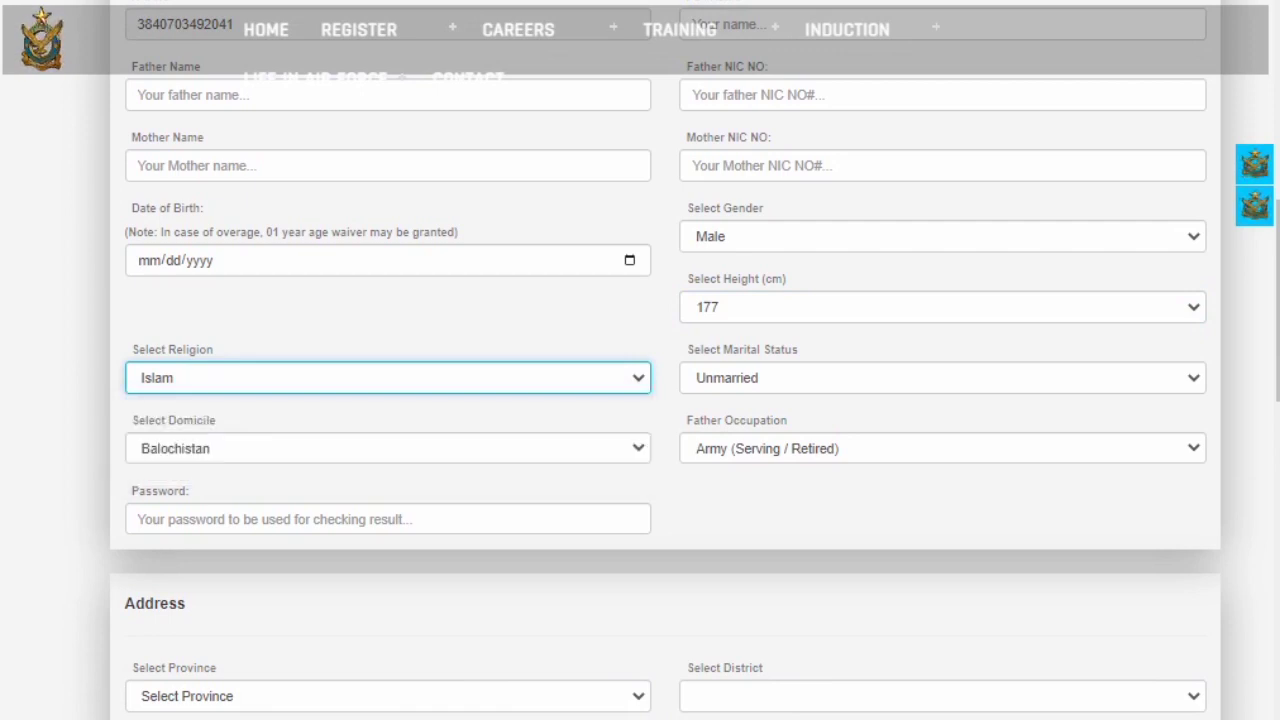
left_click(942, 377)
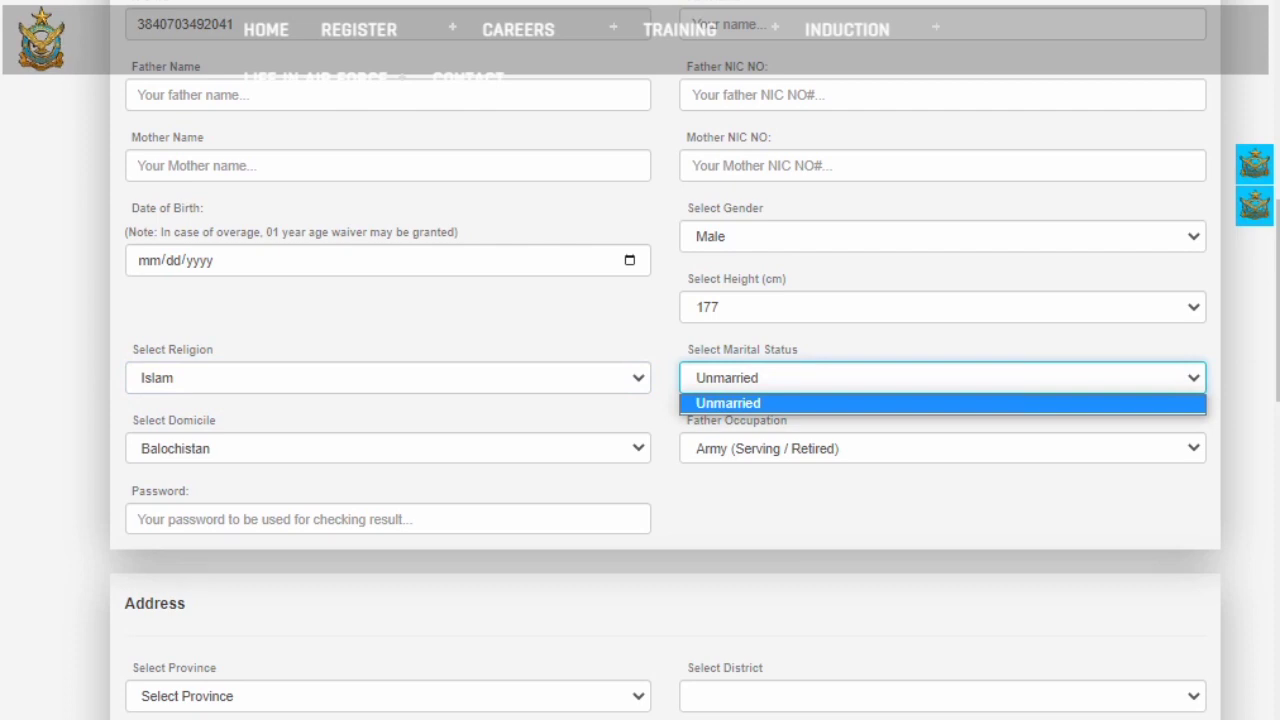
key("Return")
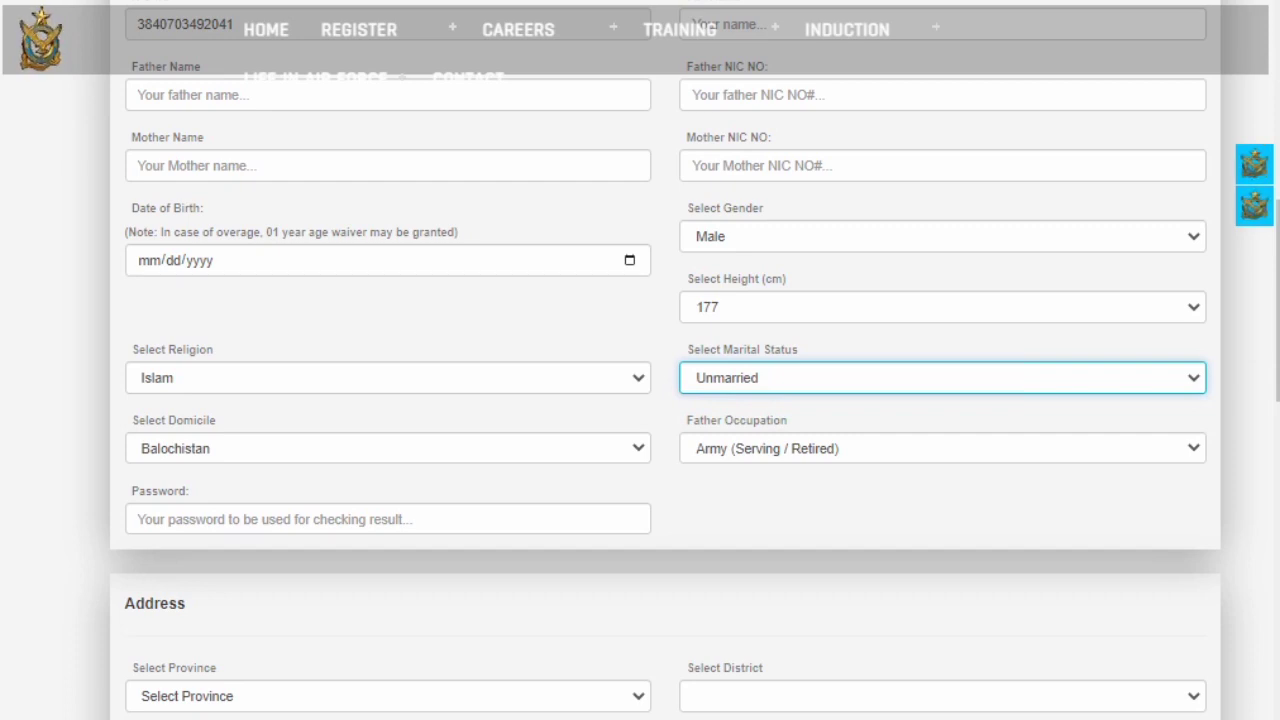
- Set the applicant's domicile to Punjab
left_click(387, 448)
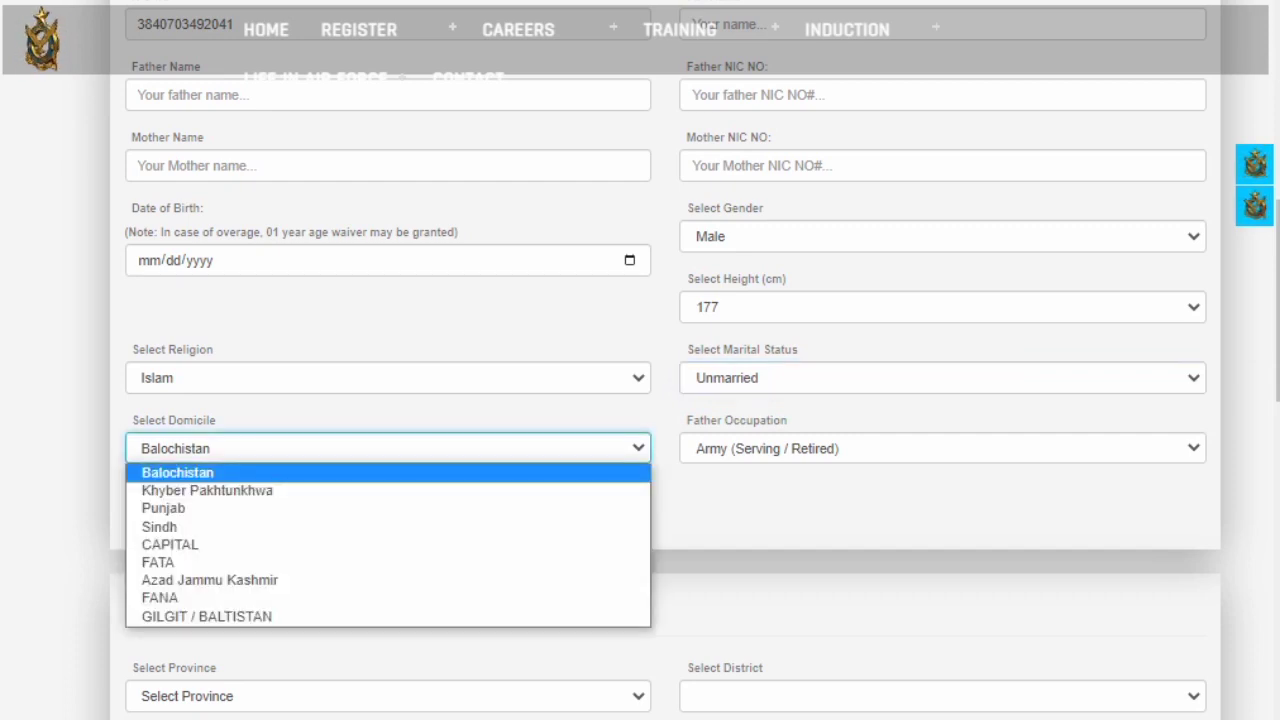
key("Down")
key("Down")
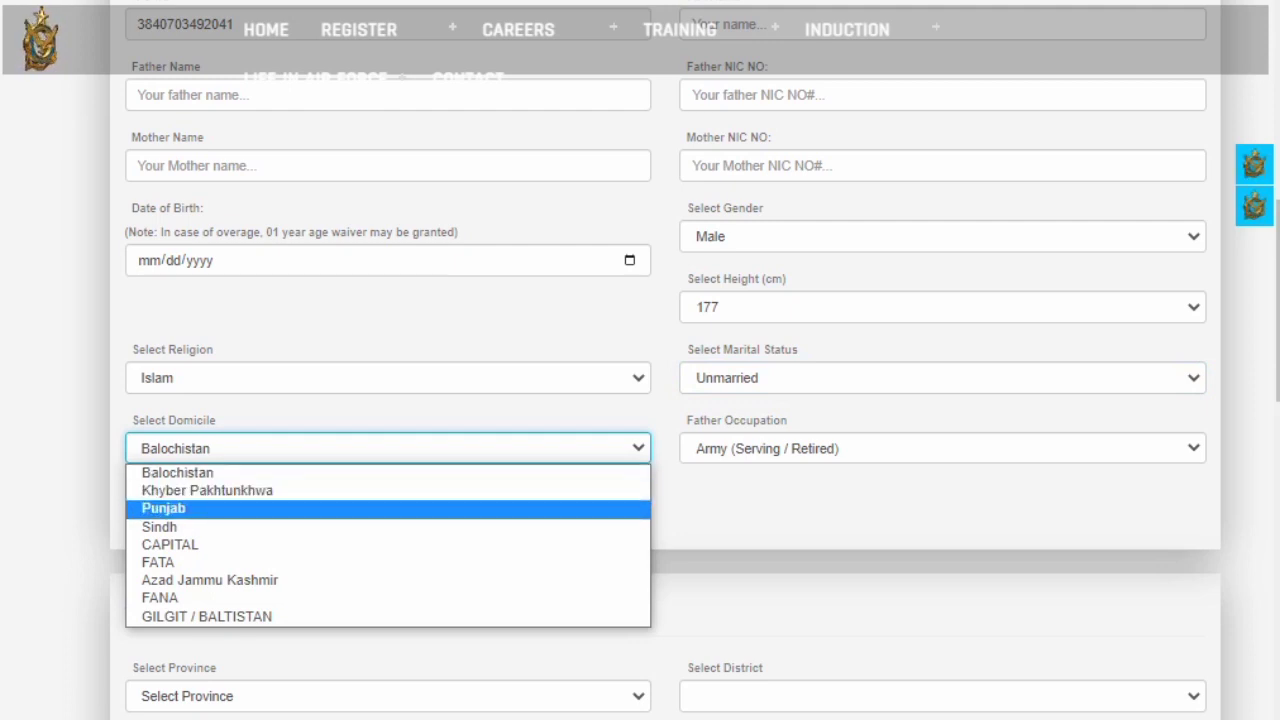
key("Return")
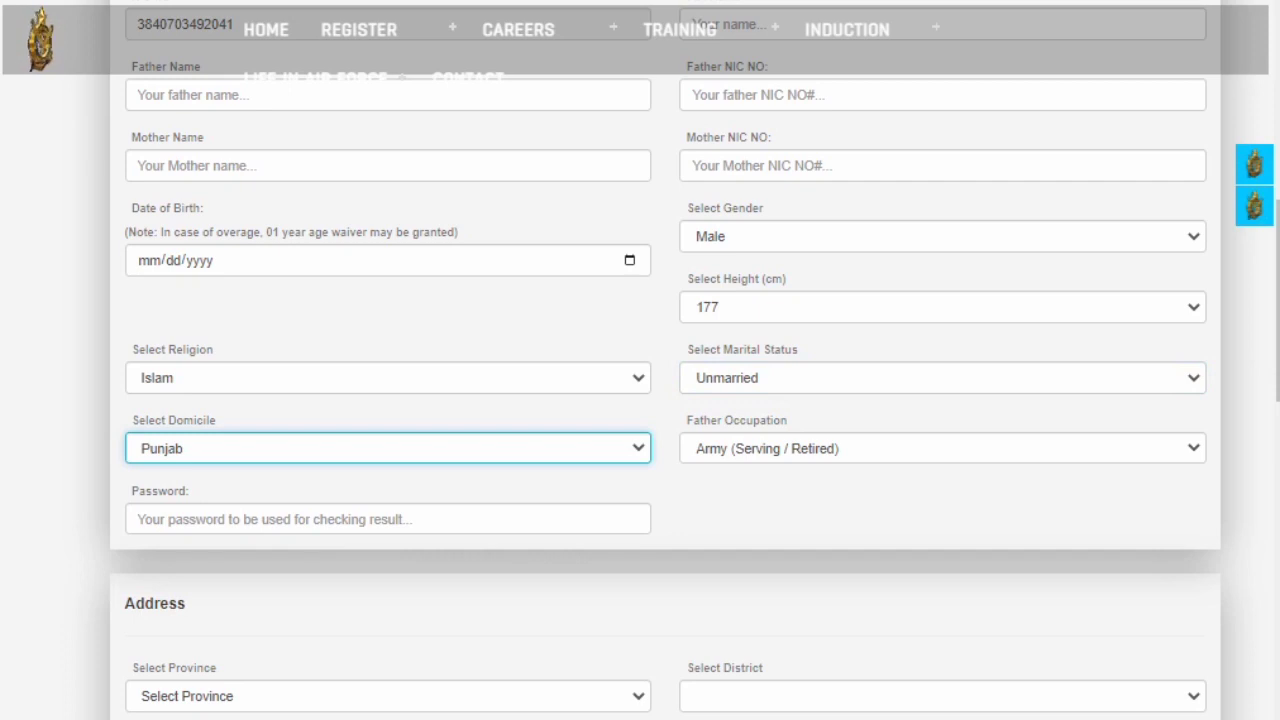
- Go through the father occupation choices and select Army (Serving / Retired)
left_click(942, 448)
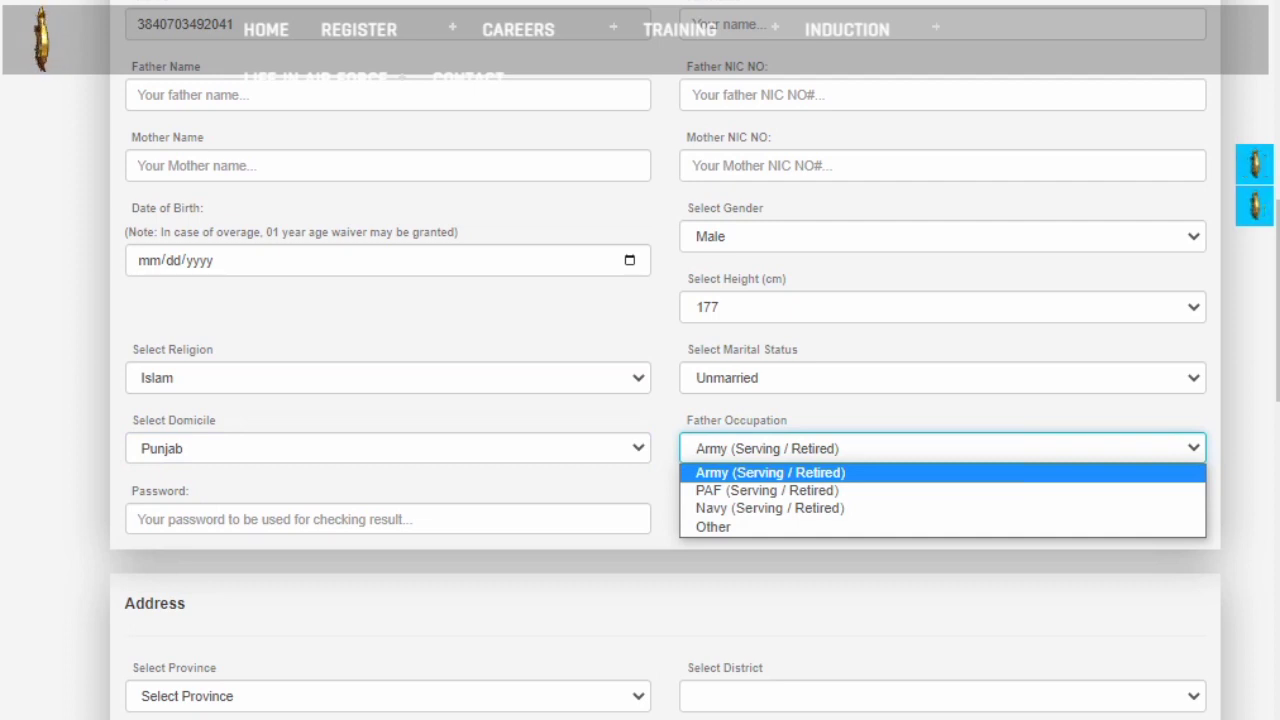
key("Down")
key("Down")
key("Up")
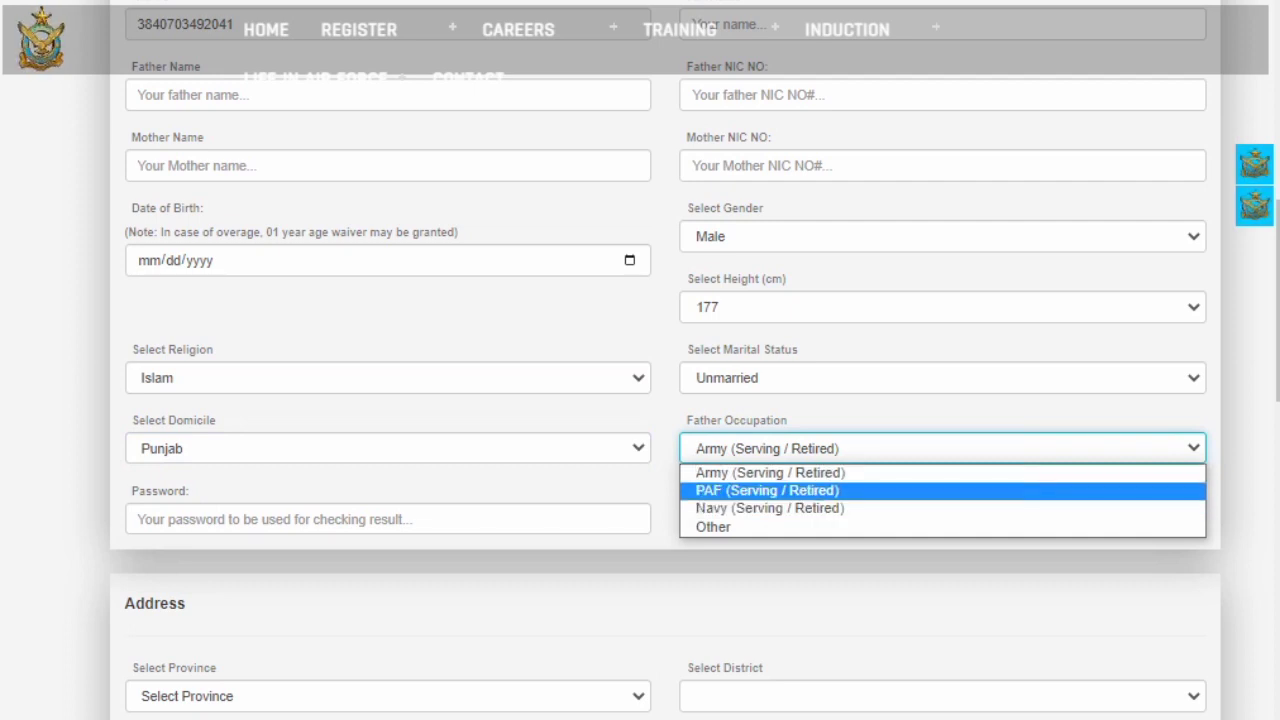
key("Down")
key("Down")
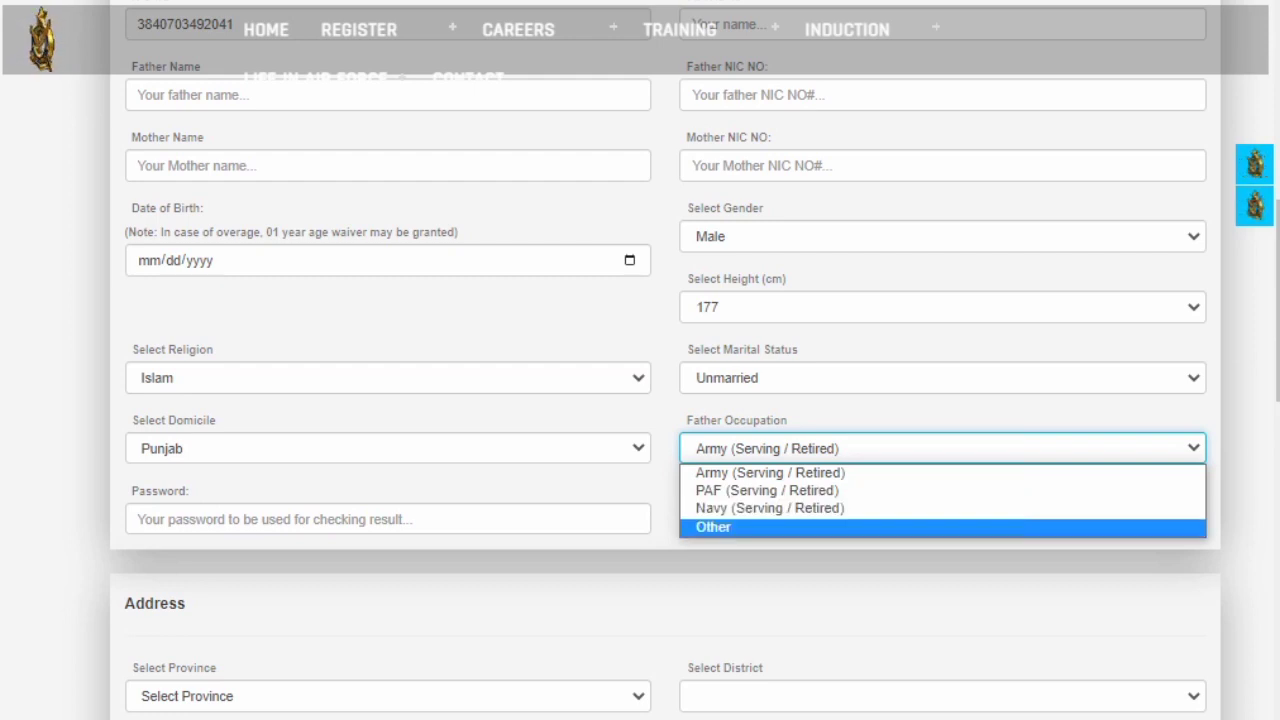
key("Up")
key("Up")
key("Up")
key("Return")
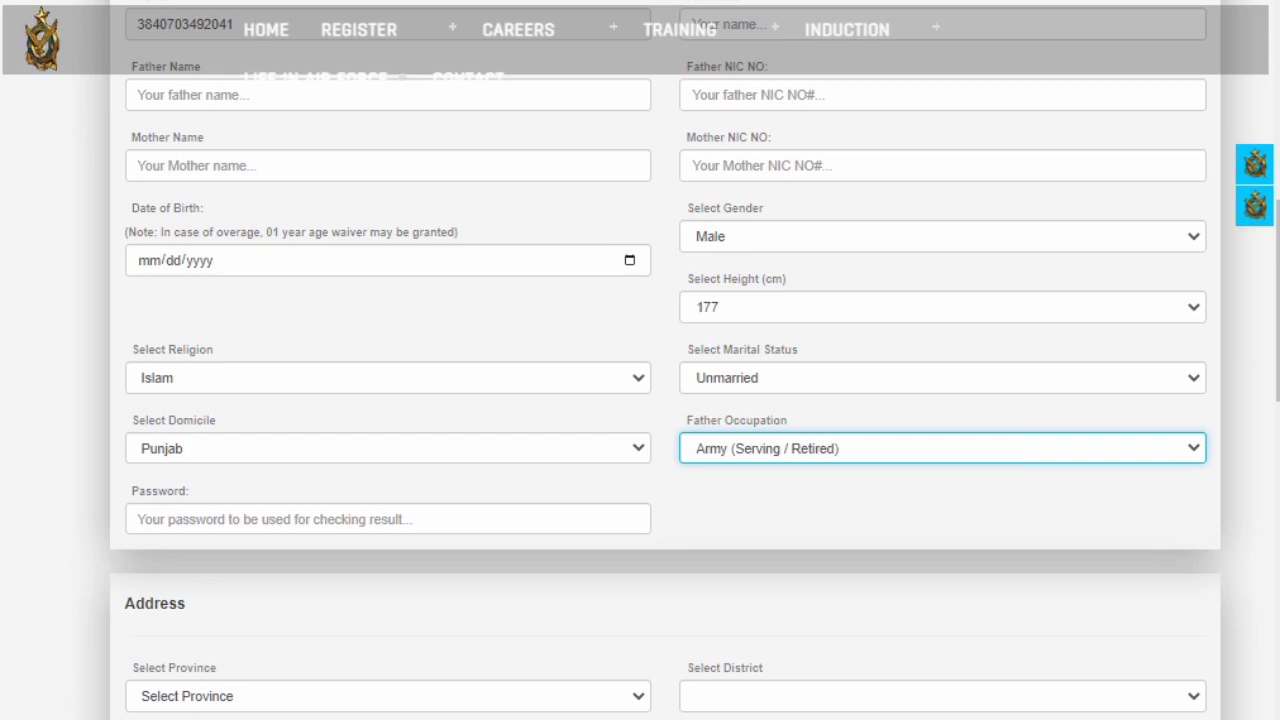
- Place the cursor in the empty password field and review the Personal Details fields without filling them in
scroll(640, 400, "down", 1)
key("Tab")
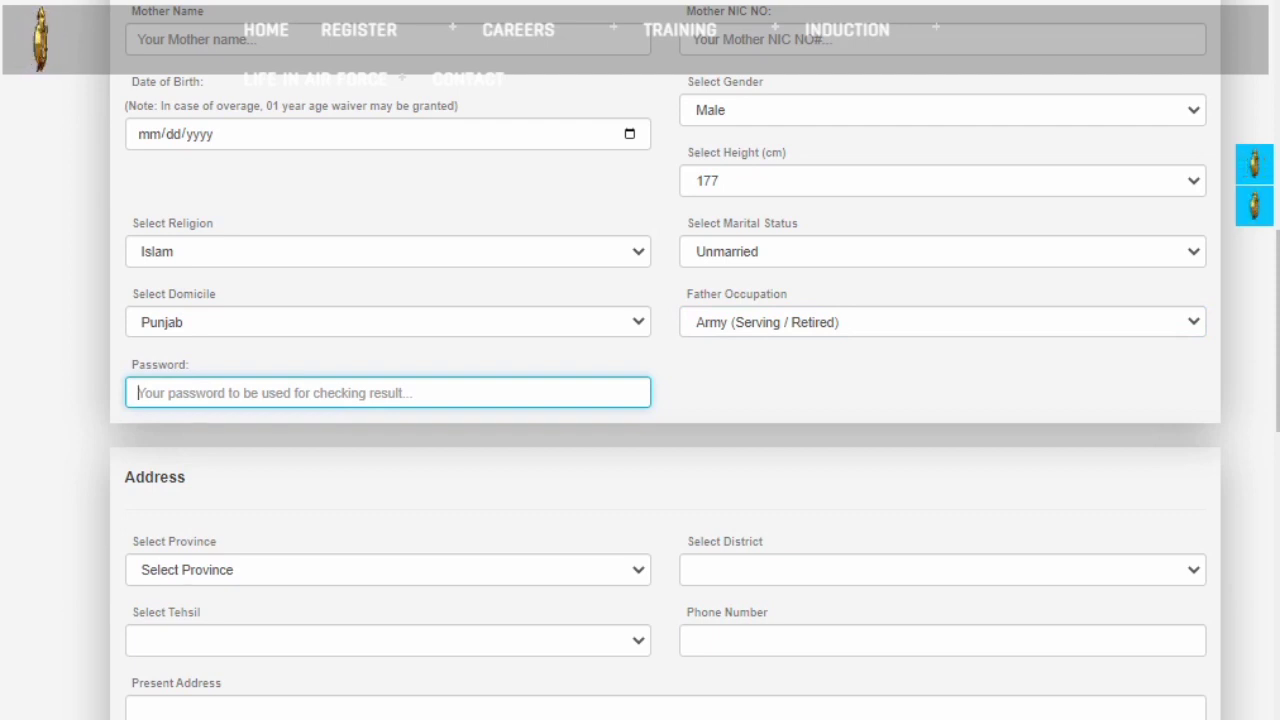
scroll(665, 396, "up", 5)
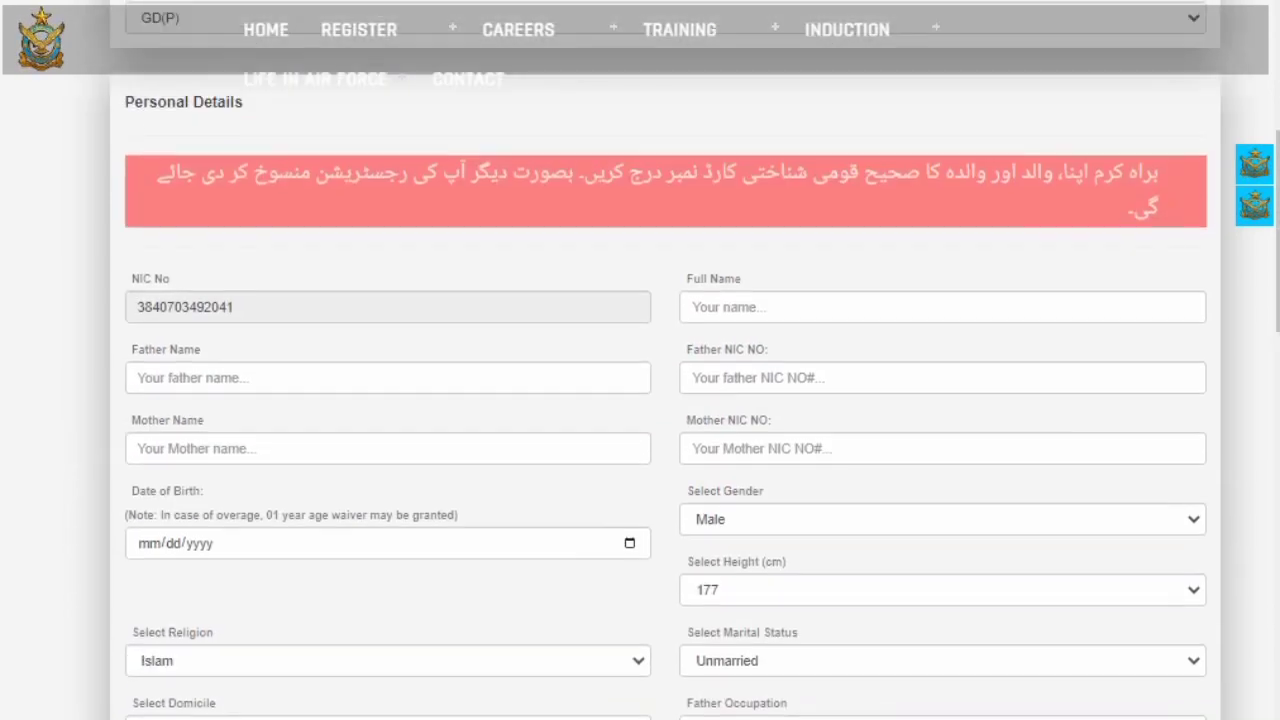
scroll(640, 400, "down", 1)
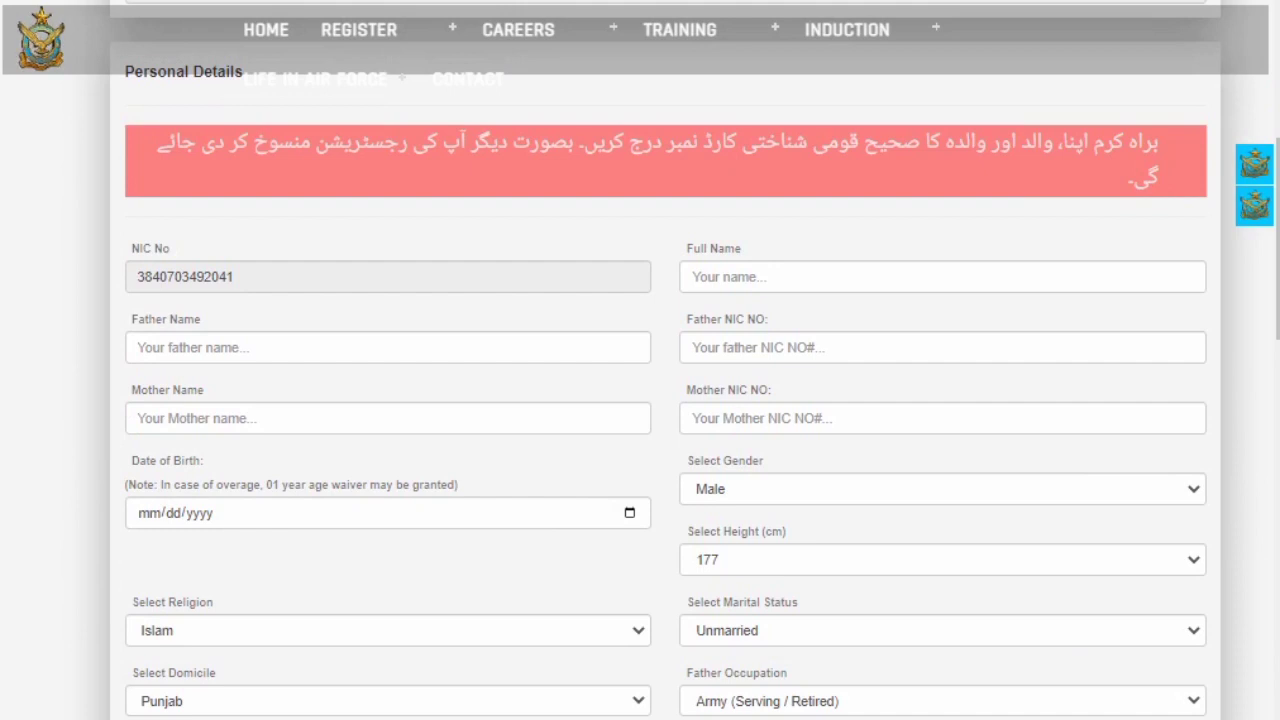
scroll(665, 396, "down", 2)
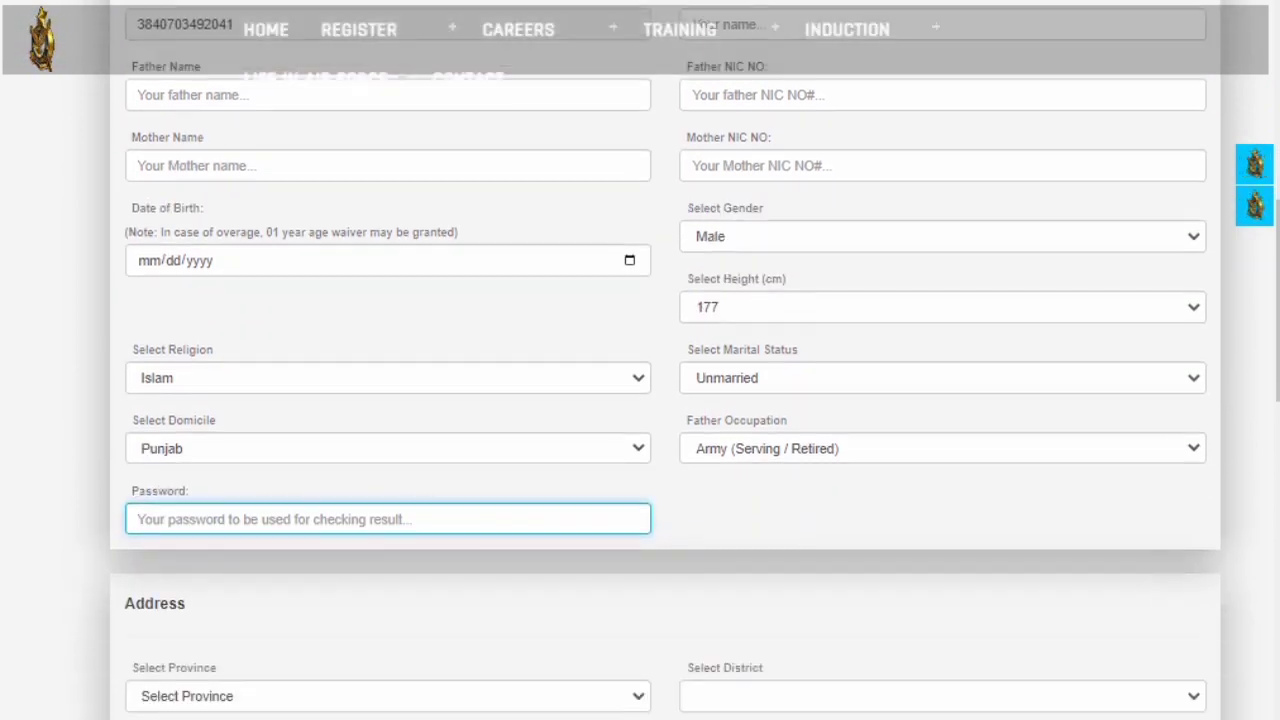
scroll(665, 396, "up", 1)
- Set the province in the Address section to Punjab
scroll(640, 400, "down", 5)
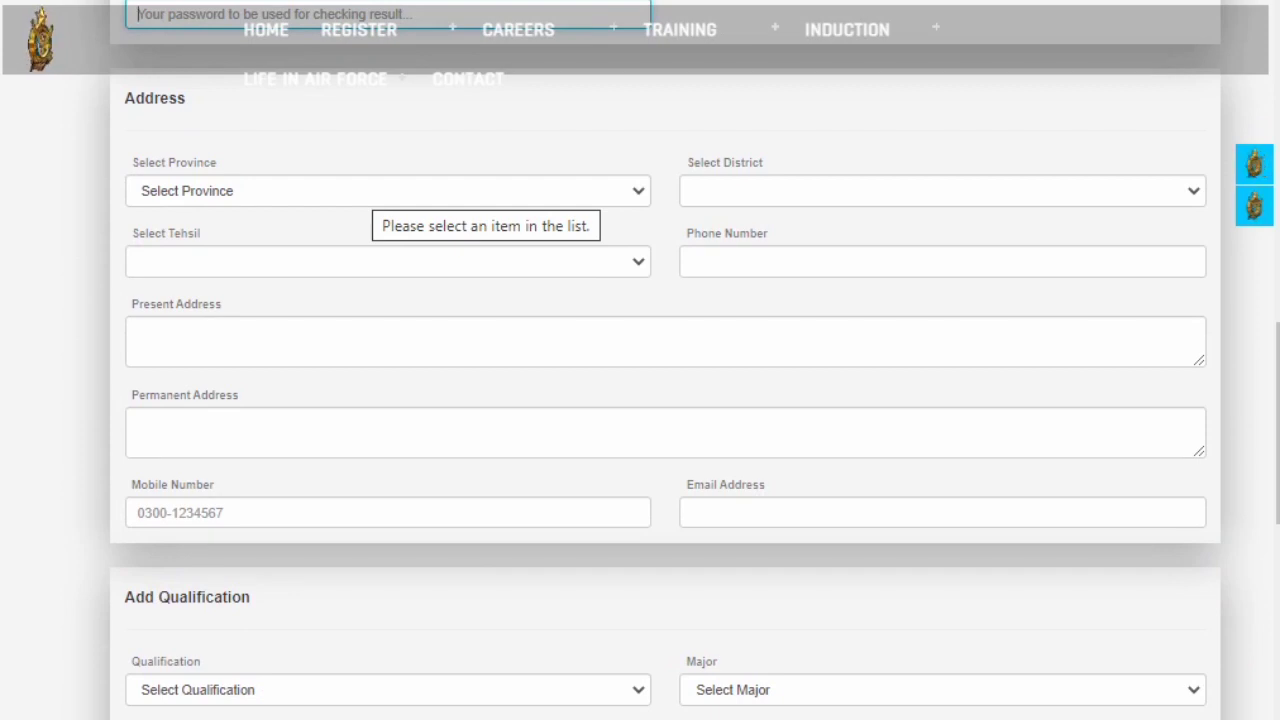
left_click(372, 191)
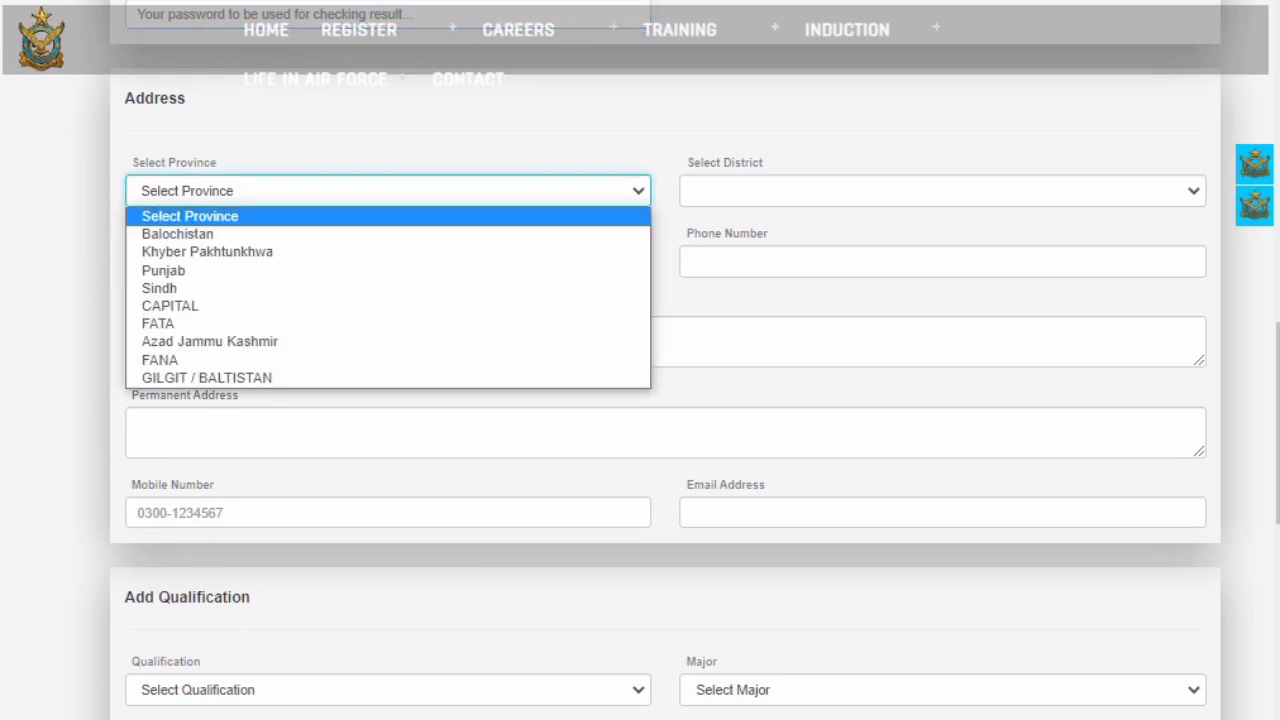
key("Down")
key("Down")
key("Down")
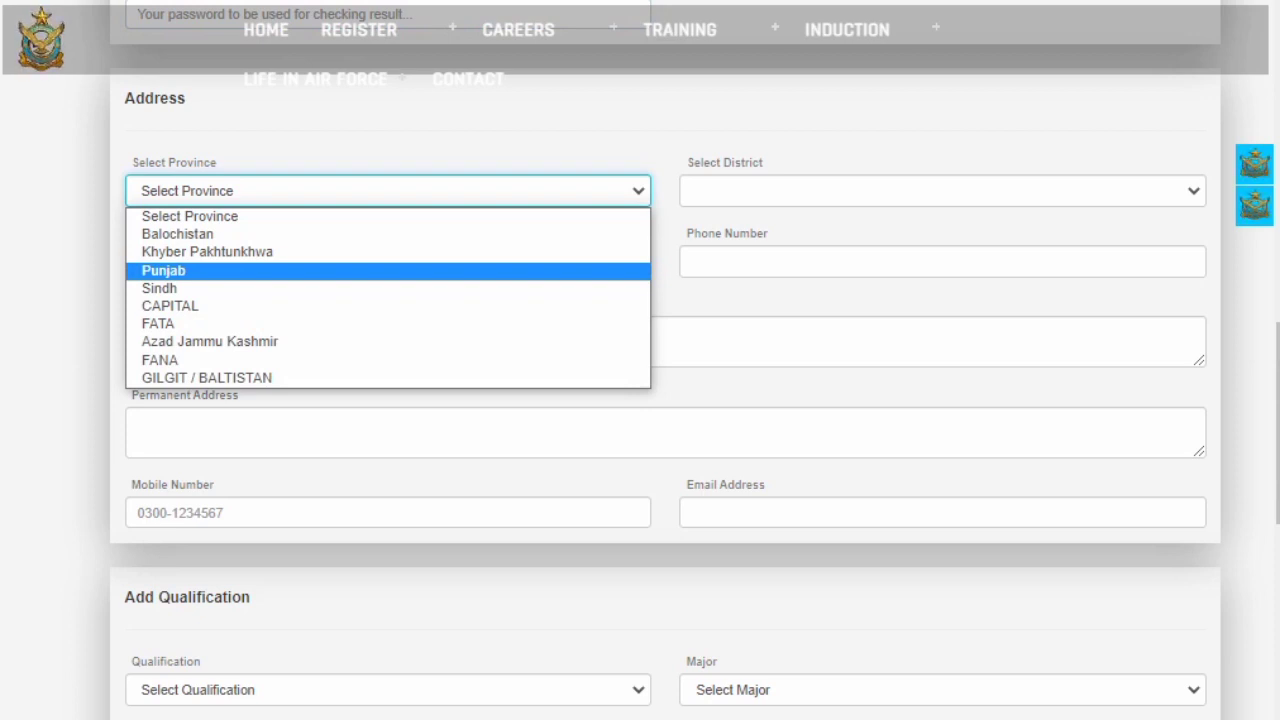
key("Return")
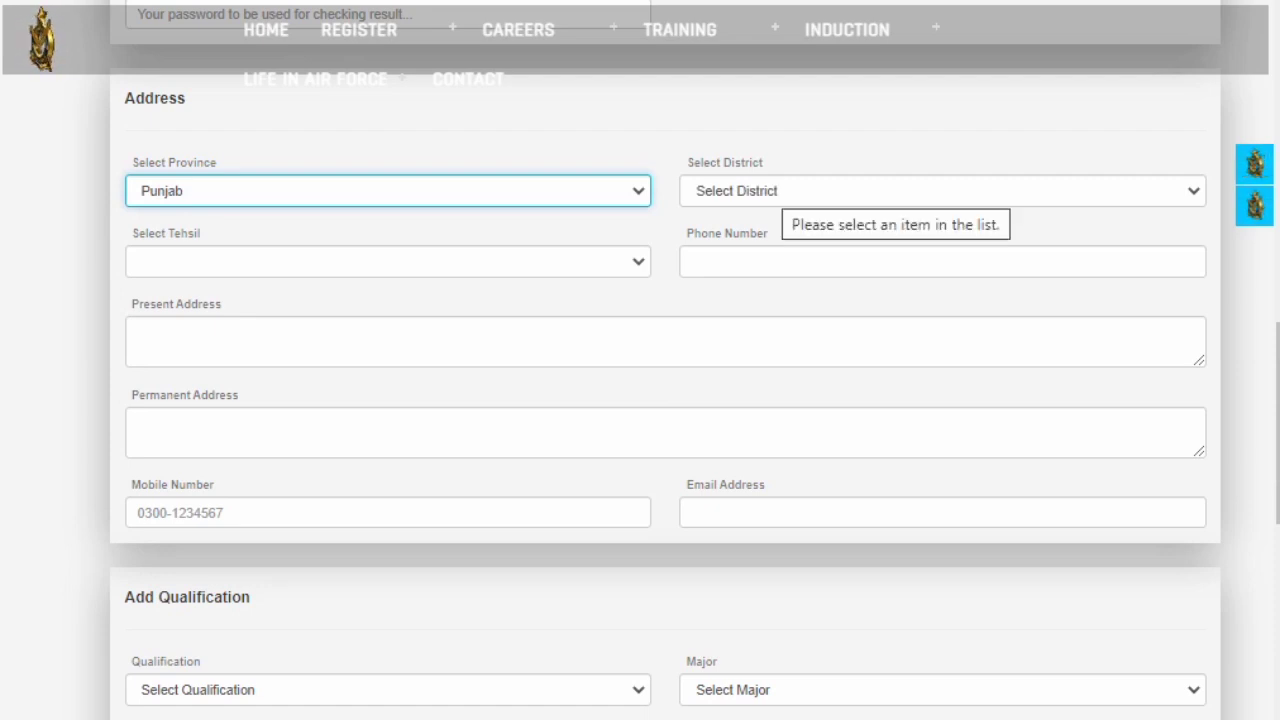
- Look through the Punjab districts and select Sargodha as the address district
left_click(781, 191)
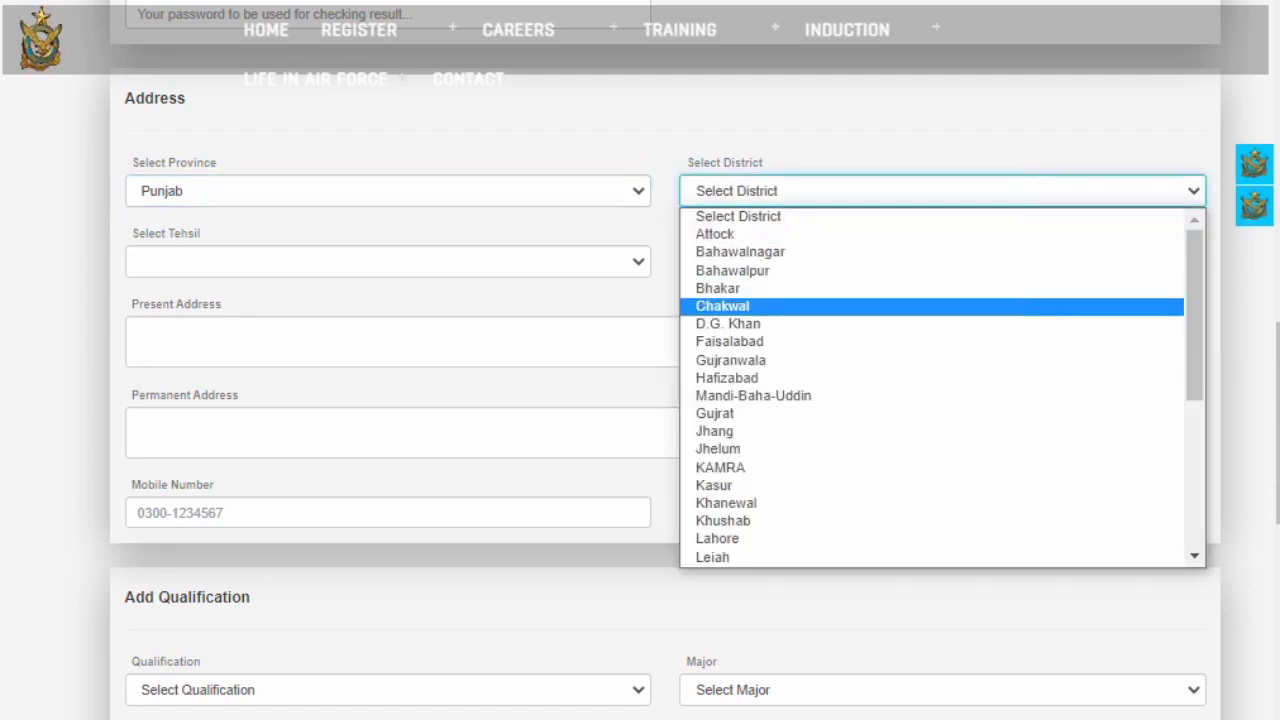
key("h")
key("Down")
key("Down")
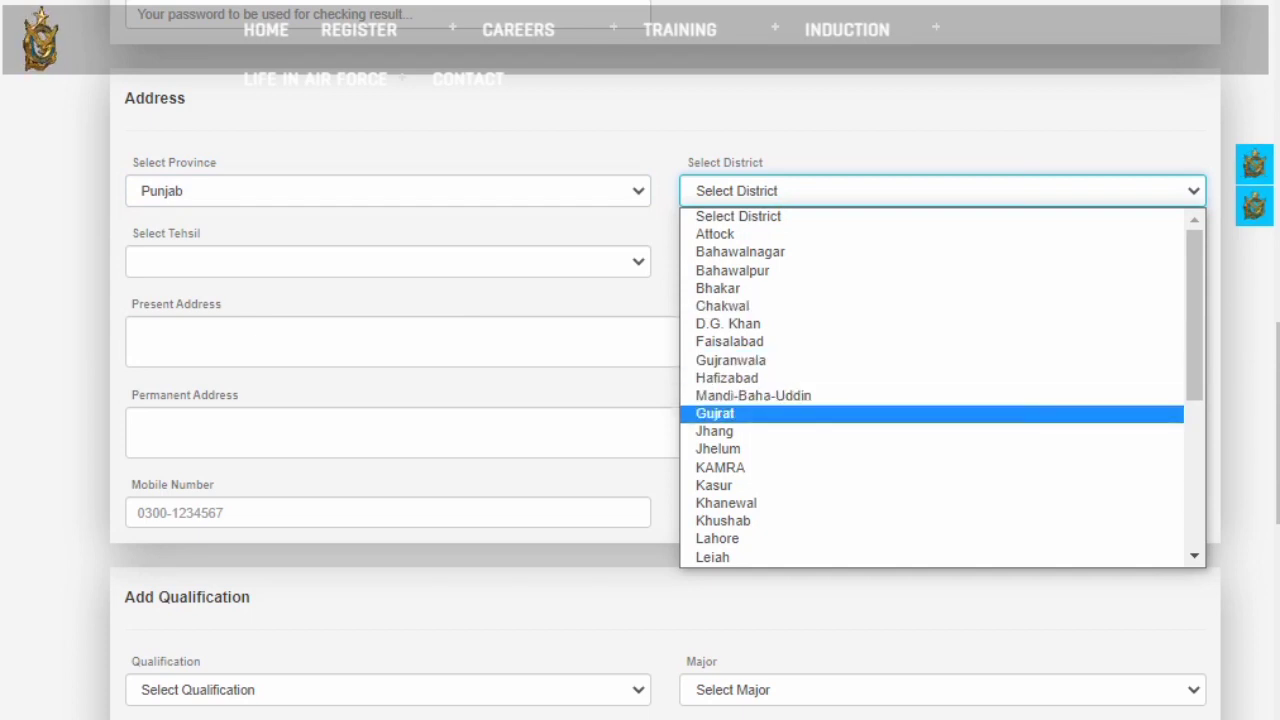
key("Up")
key("Up")
key("Up")
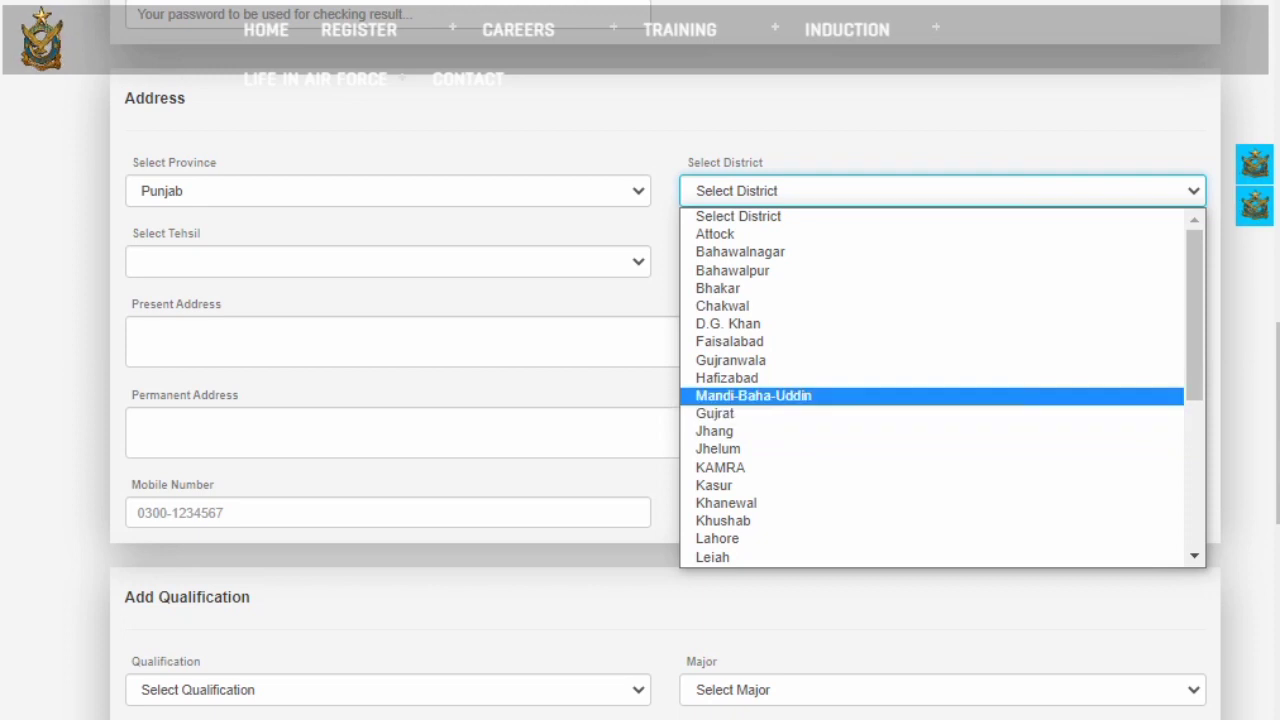
scroll(932, 387, "down", 3)
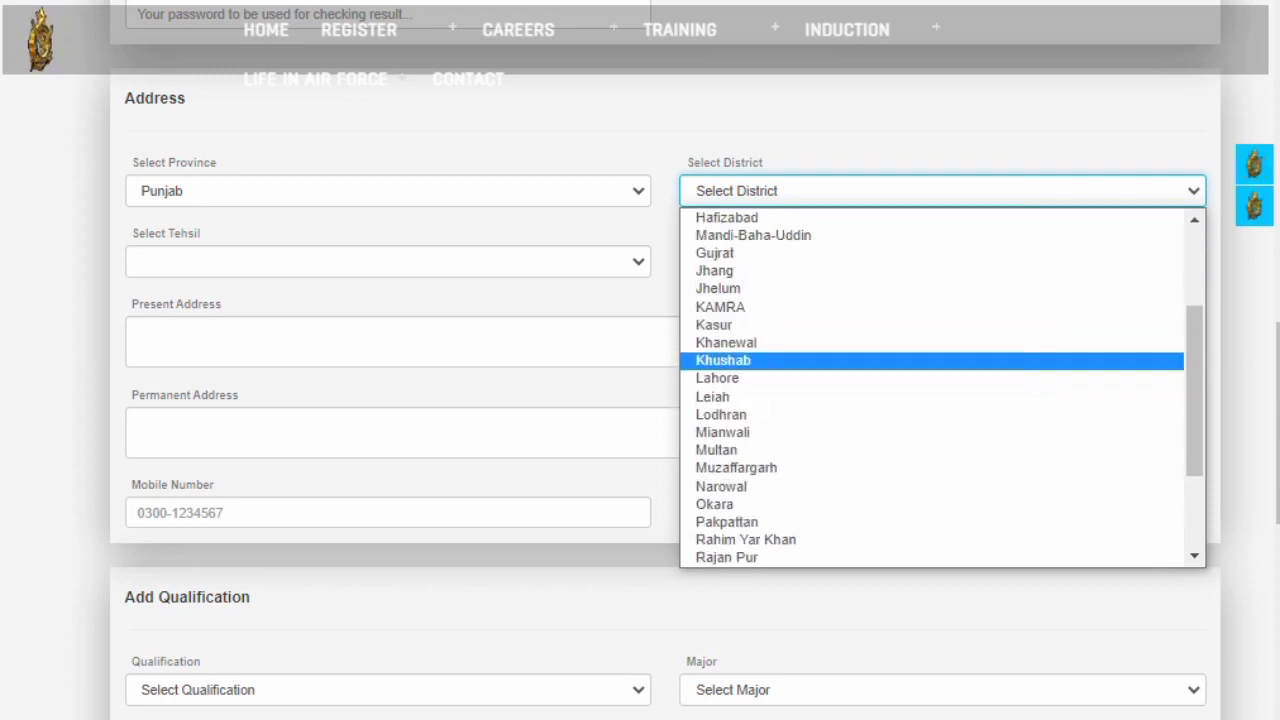
key("Return")
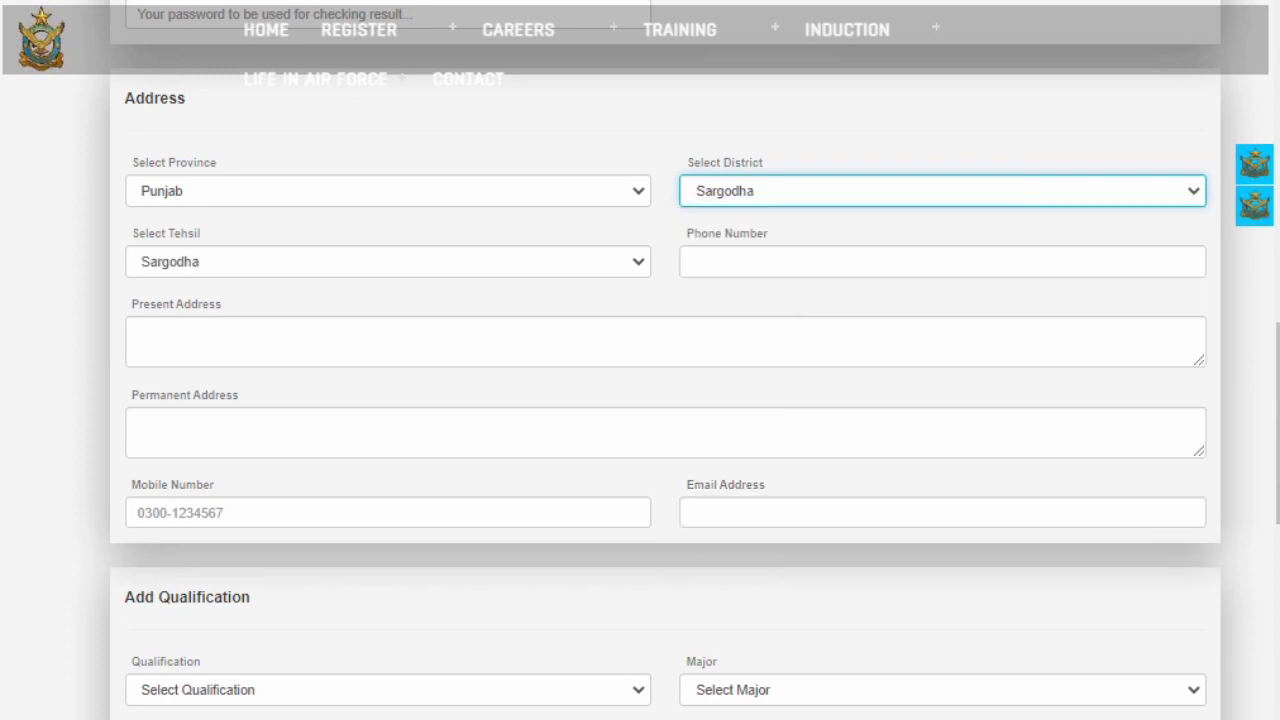
- Go through the phone number, present address, permanent address, mobile number and email address fields, leaving them empty
left_click(692, 261)
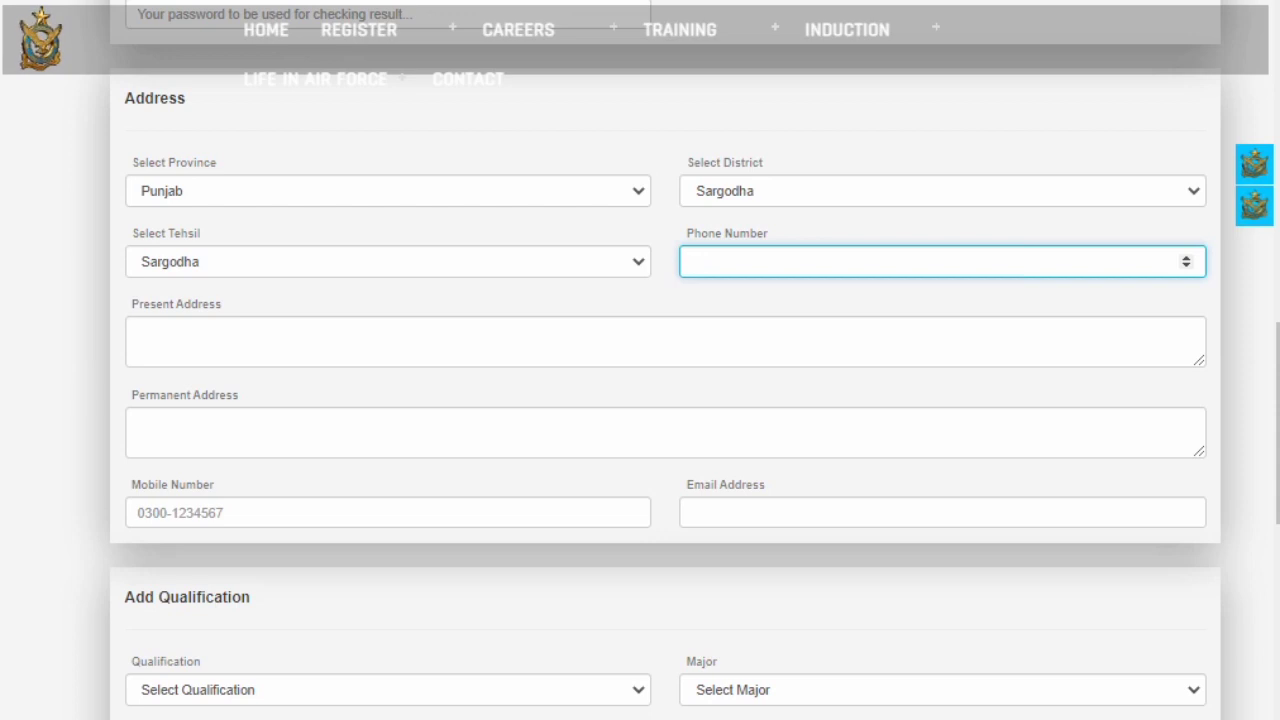
left_click(138, 332)
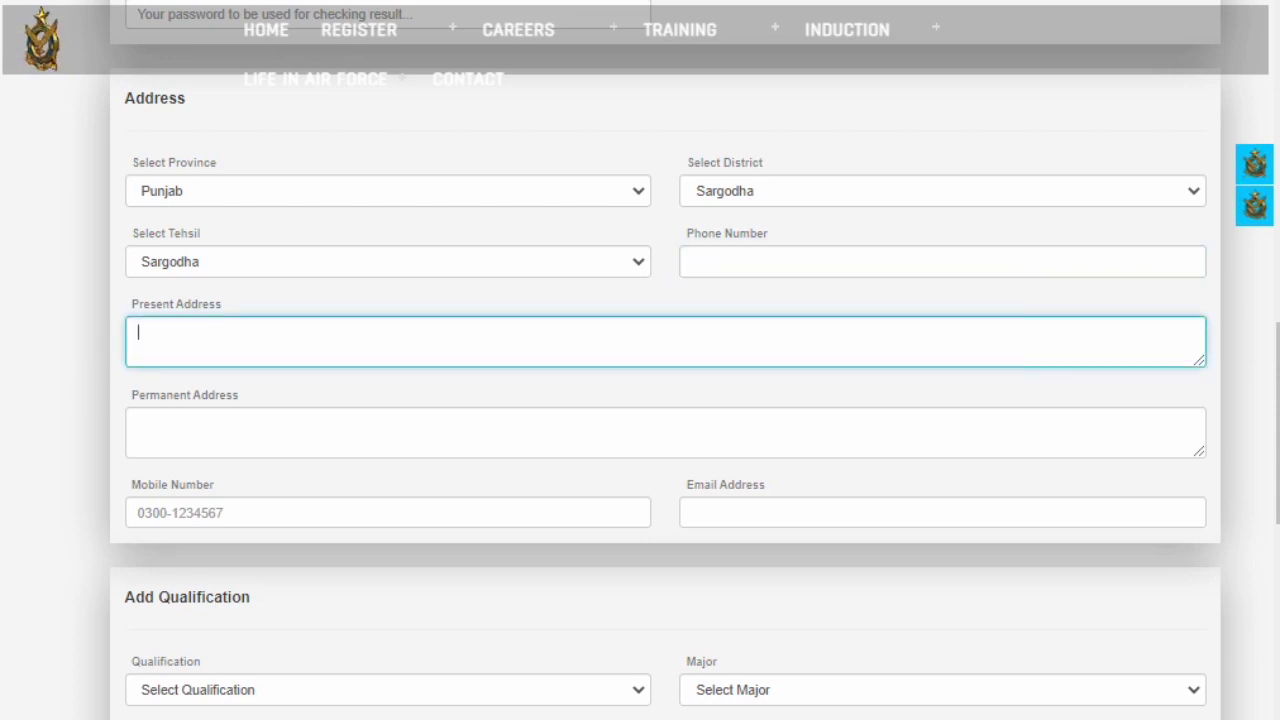
left_click(138, 423)
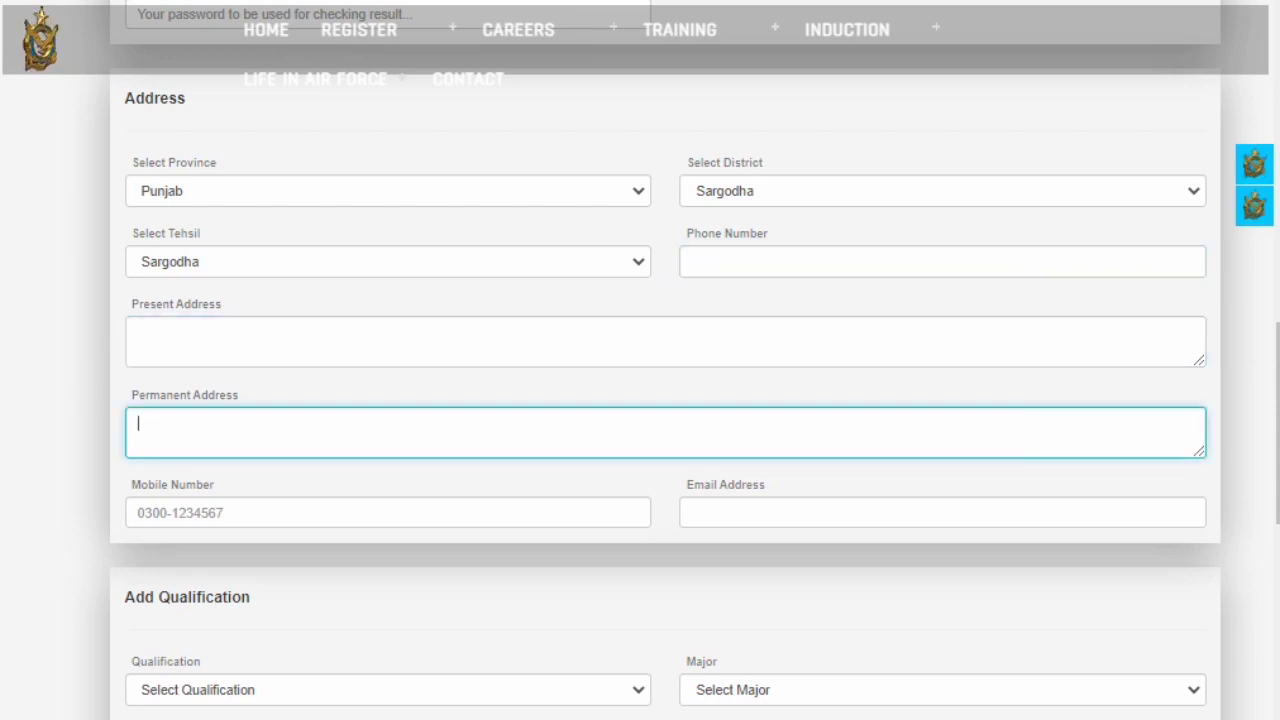
scroll(665, 396, "down", 1)
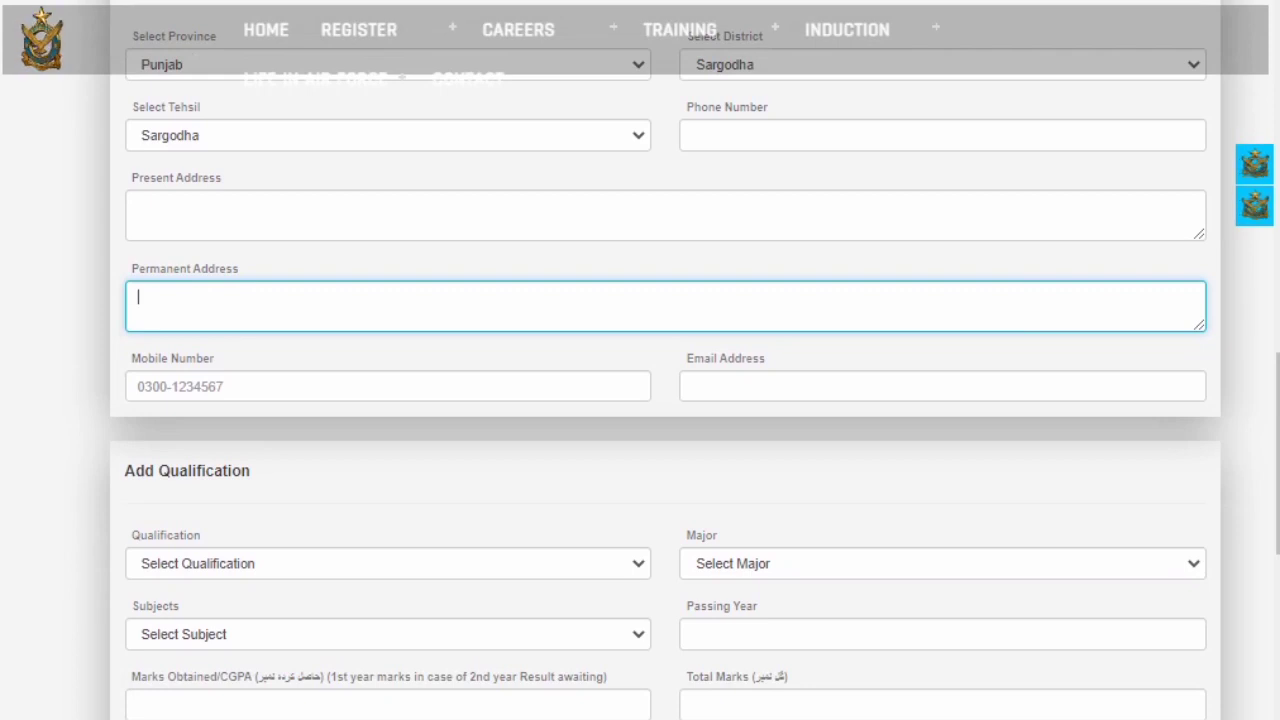
left_click(222, 386)
left_click(692, 386)
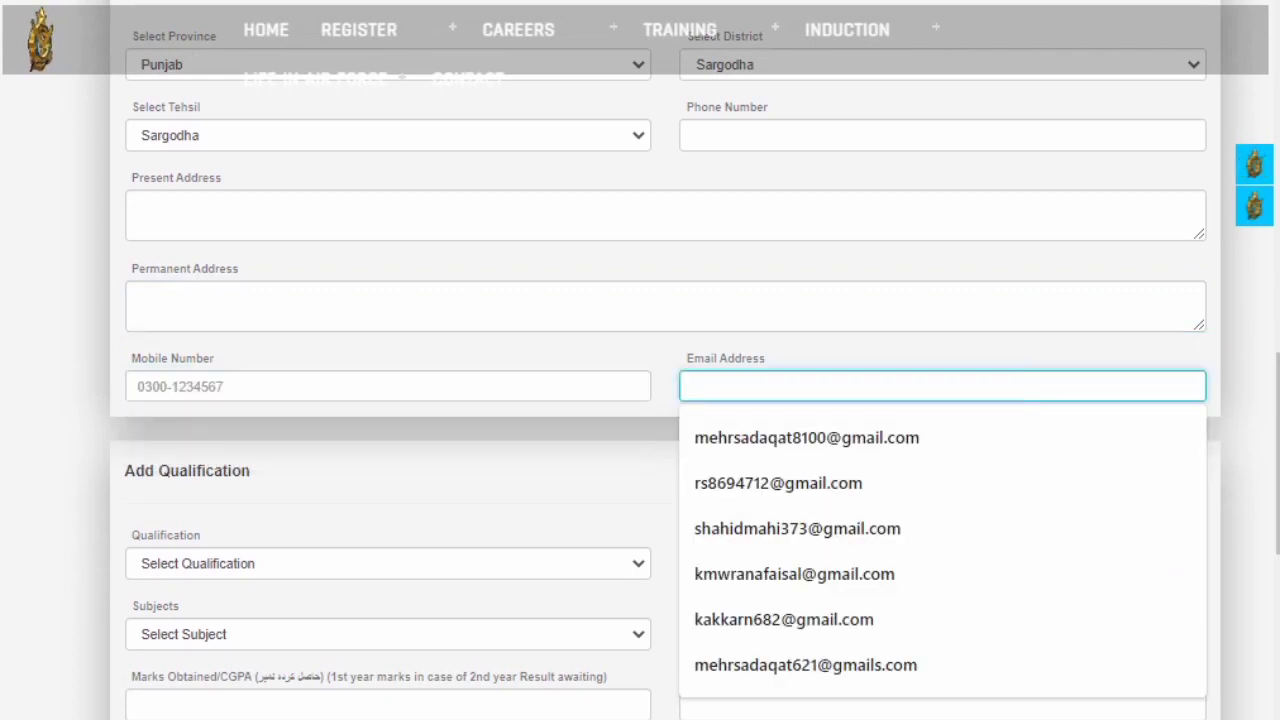
- Set the qualification to FSC and check the Major and Subjects choices without selecting any
scroll(640, 400, "down", 1)
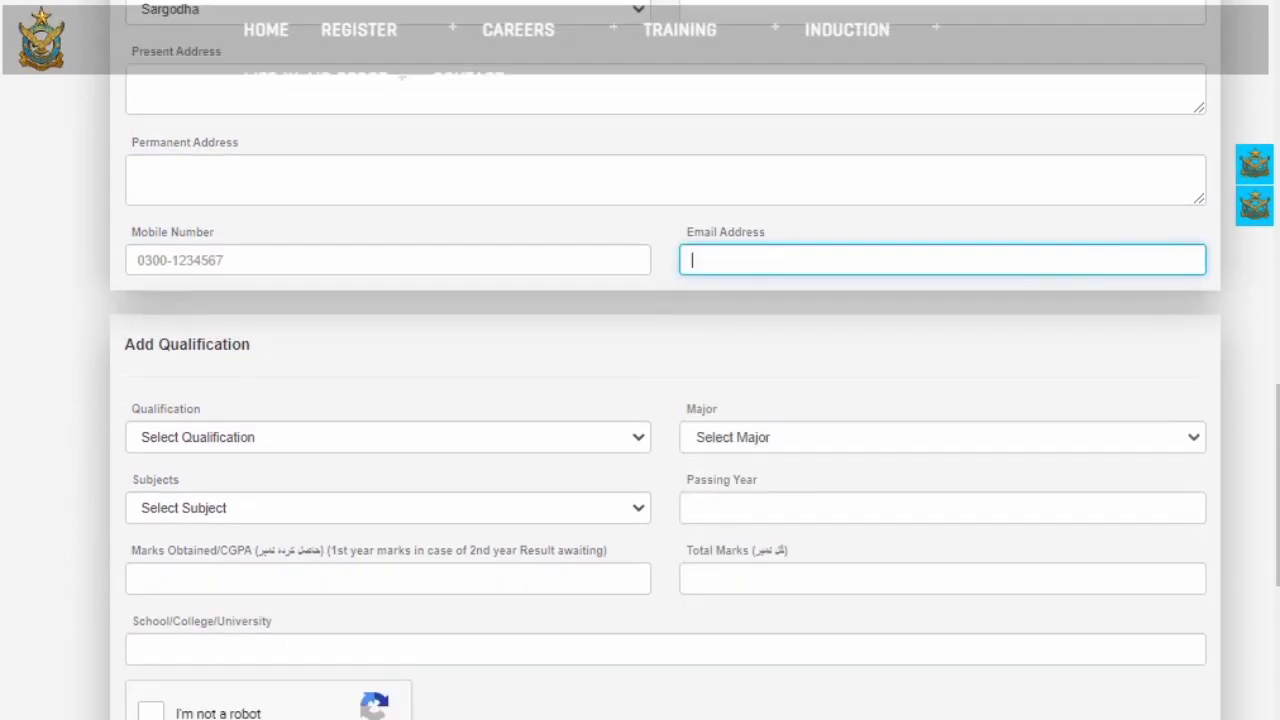
scroll(640, 400, "down", 2)
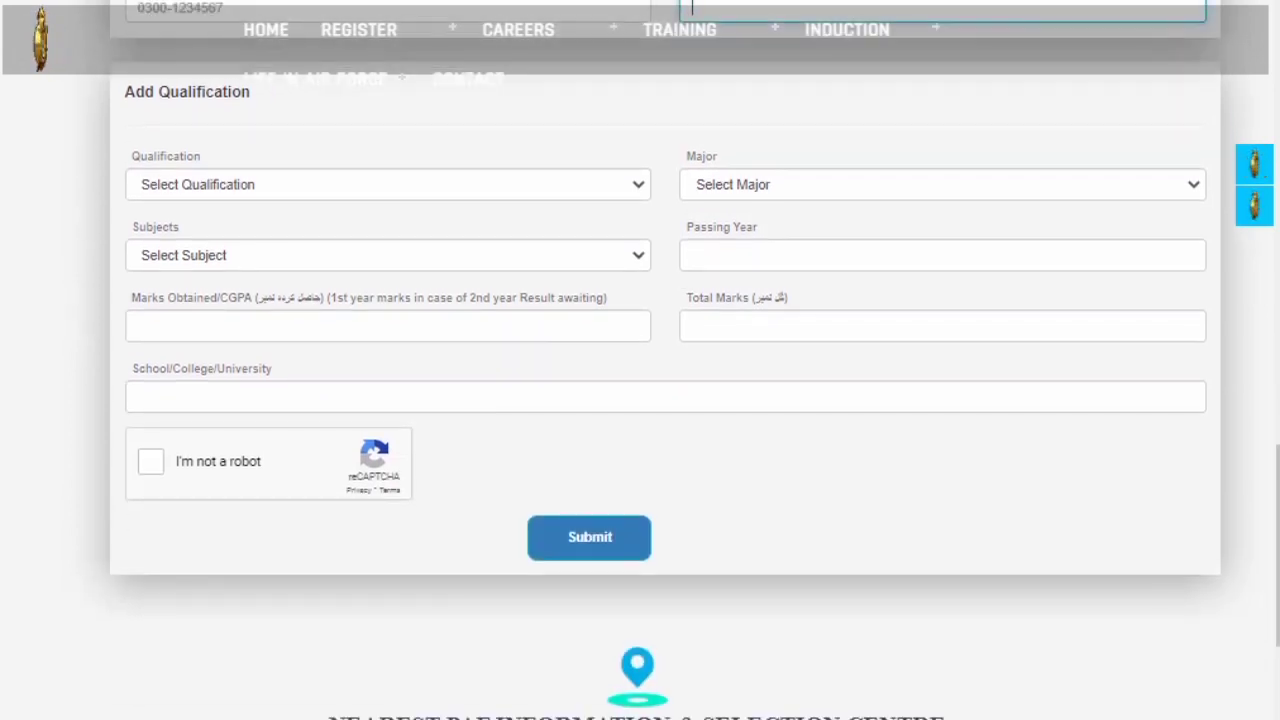
left_click(387, 184)
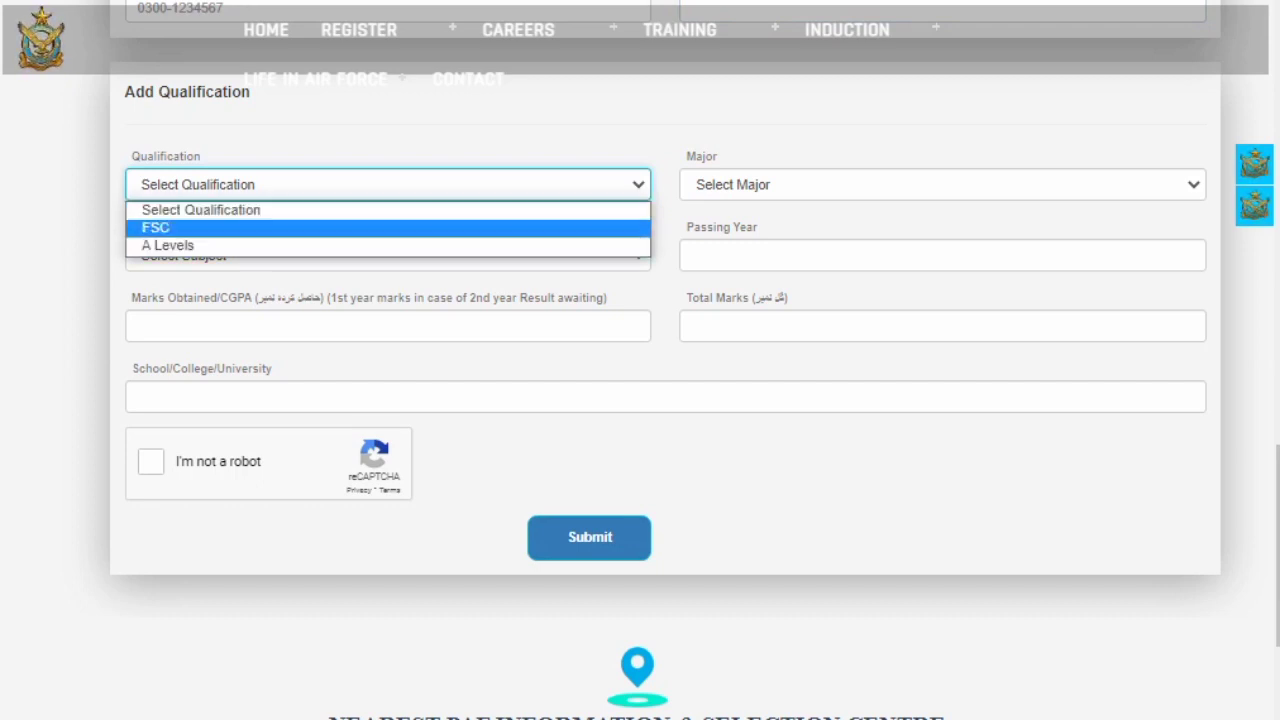
left_click(387, 227)
left_click(942, 184)
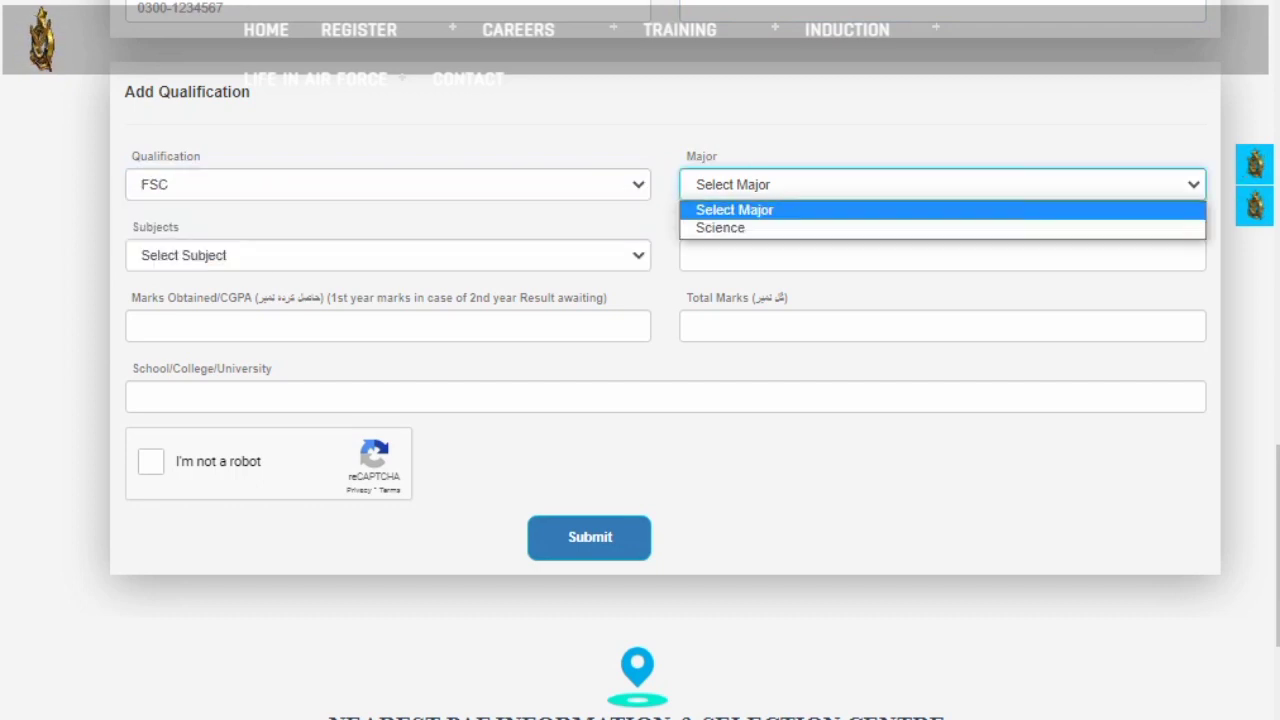
key("Escape")
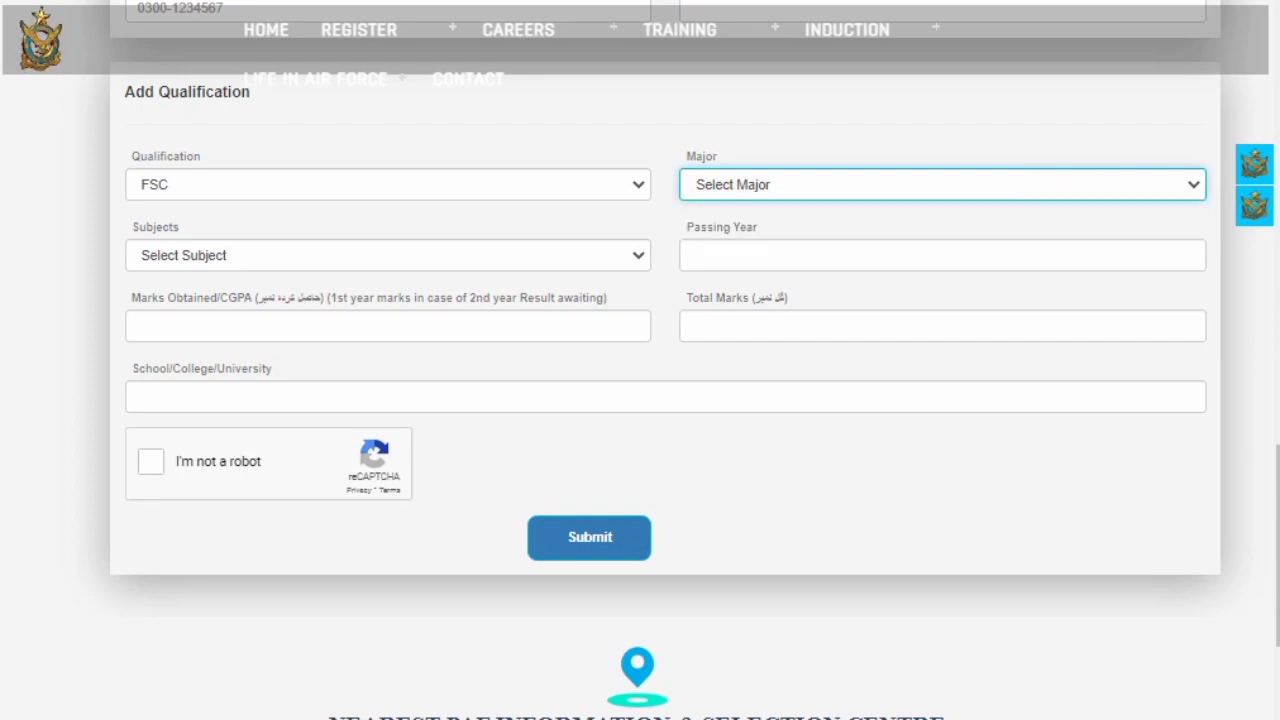
left_click(387, 255)
key("Escape")
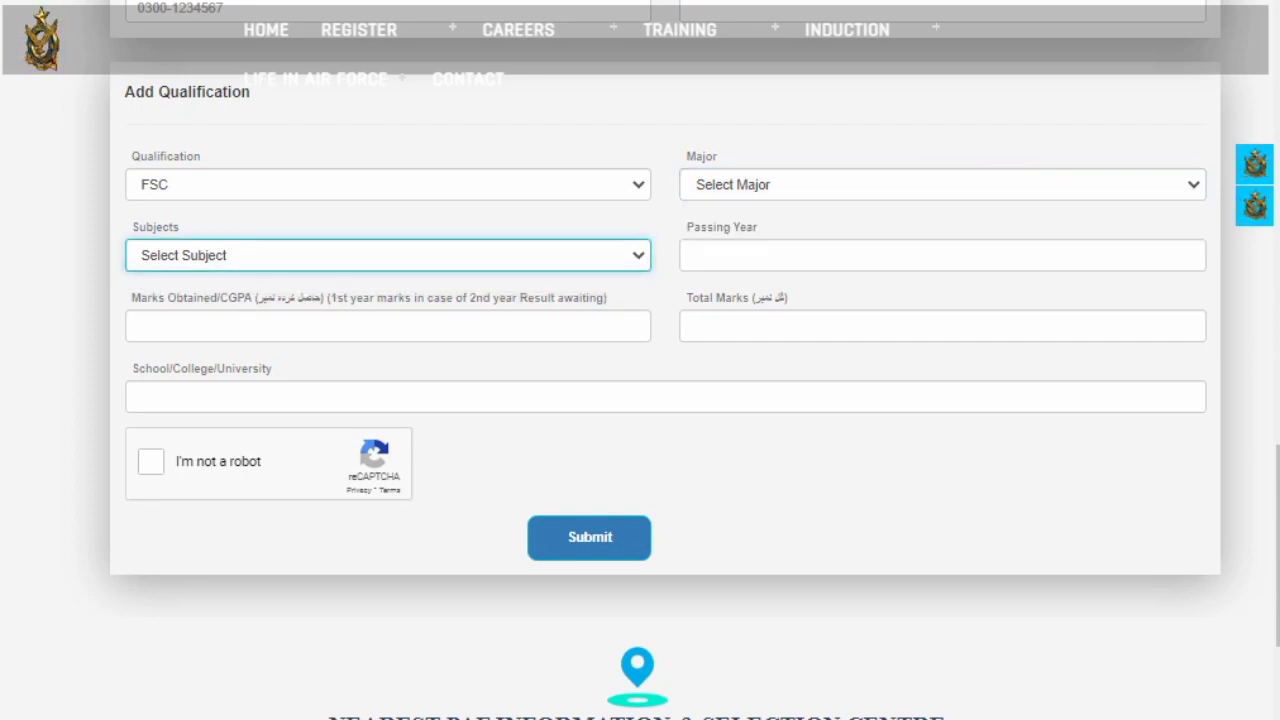
- Go through the passing year, marks obtained, total marks and school/college/university fields, leaving them empty
left_click(692, 255)
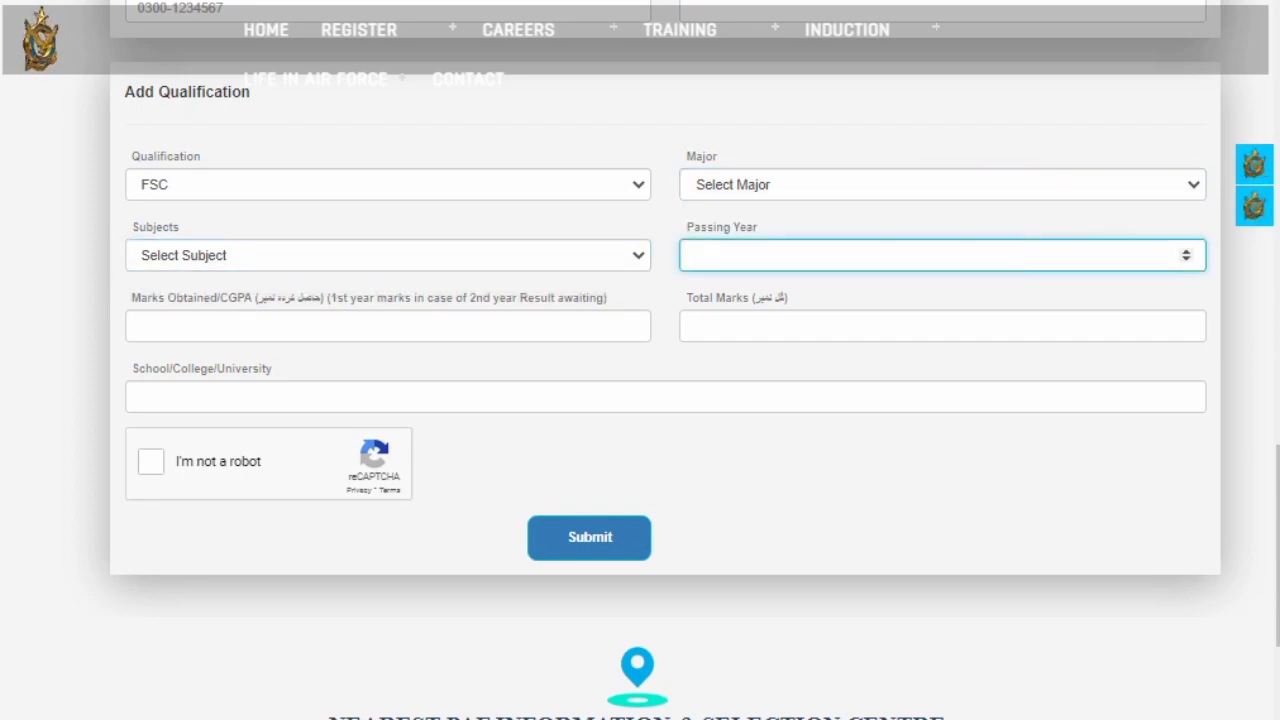
left_click(138, 326)
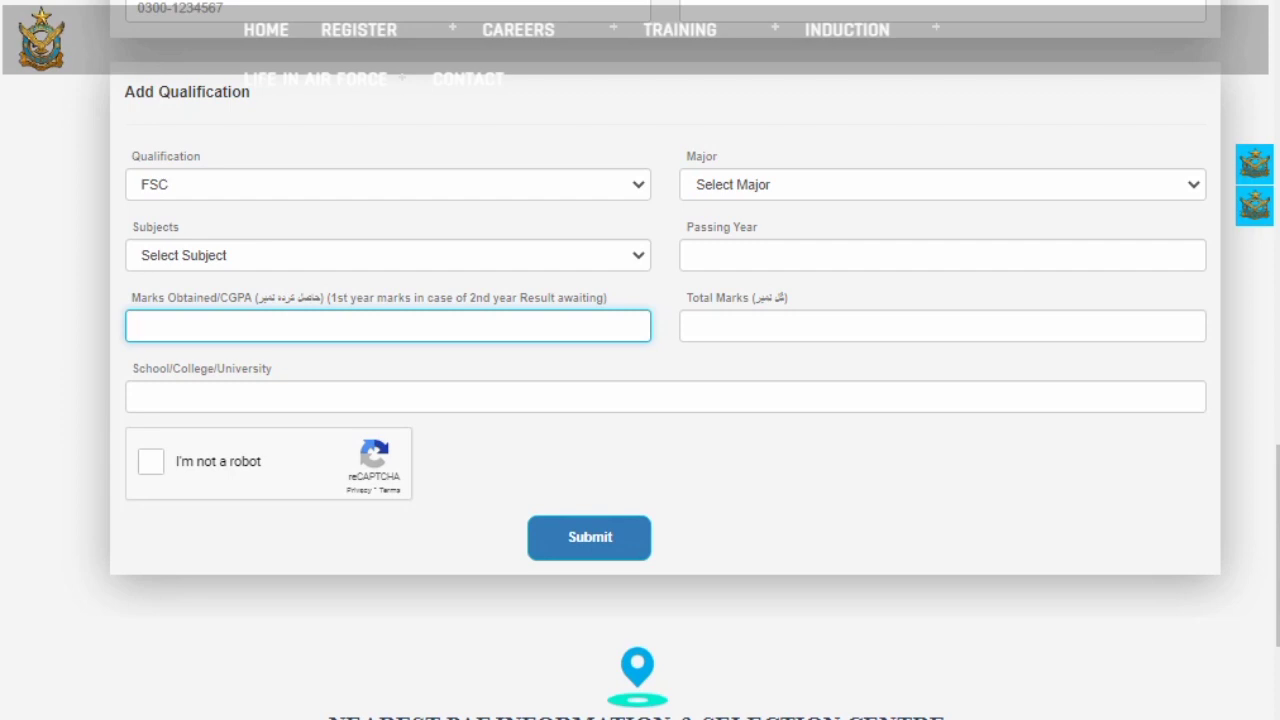
left_click(692, 326)
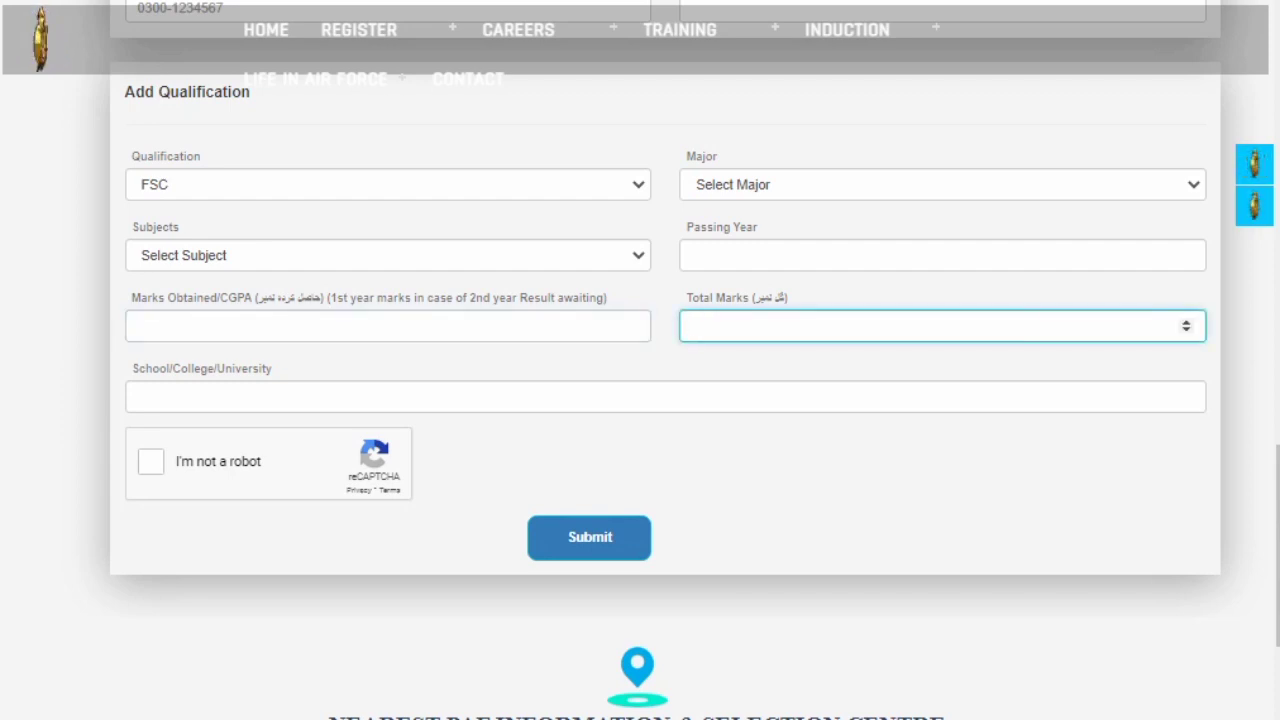
left_click(486, 396)
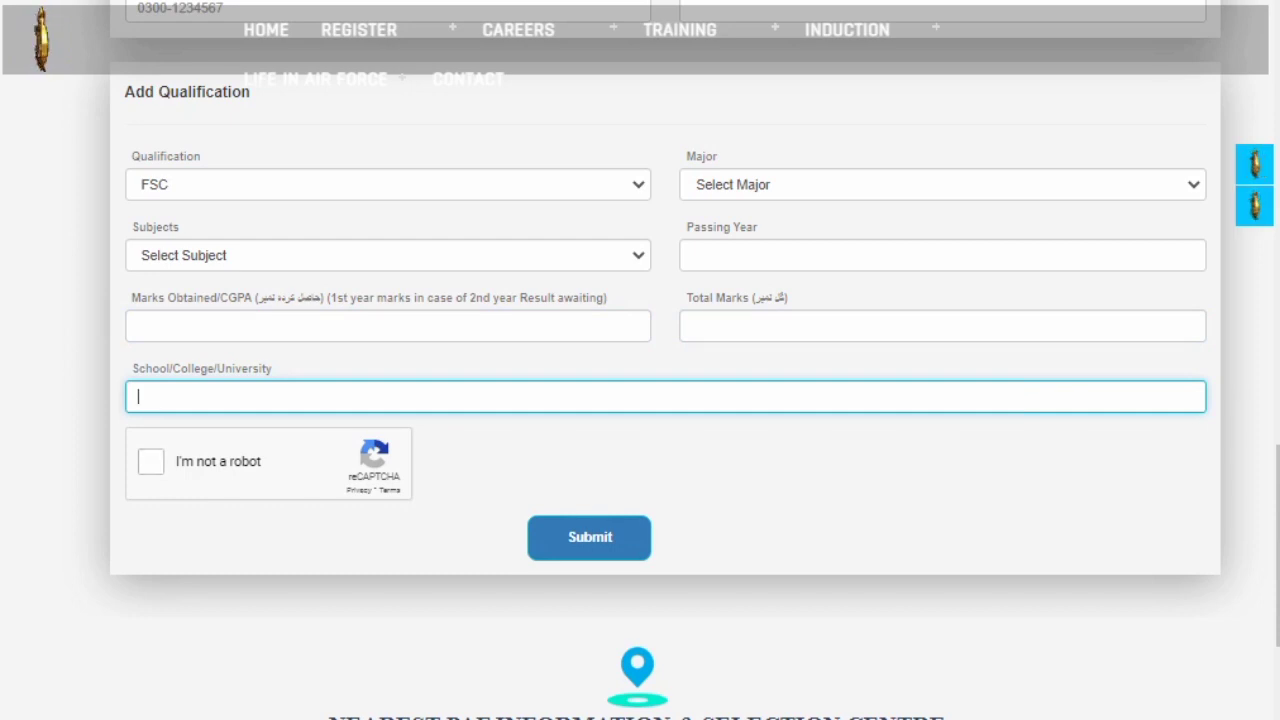
- Review the form from the captcha and submission area back through Personal Details to the qualification section
scroll(640, 400, "down", 1)
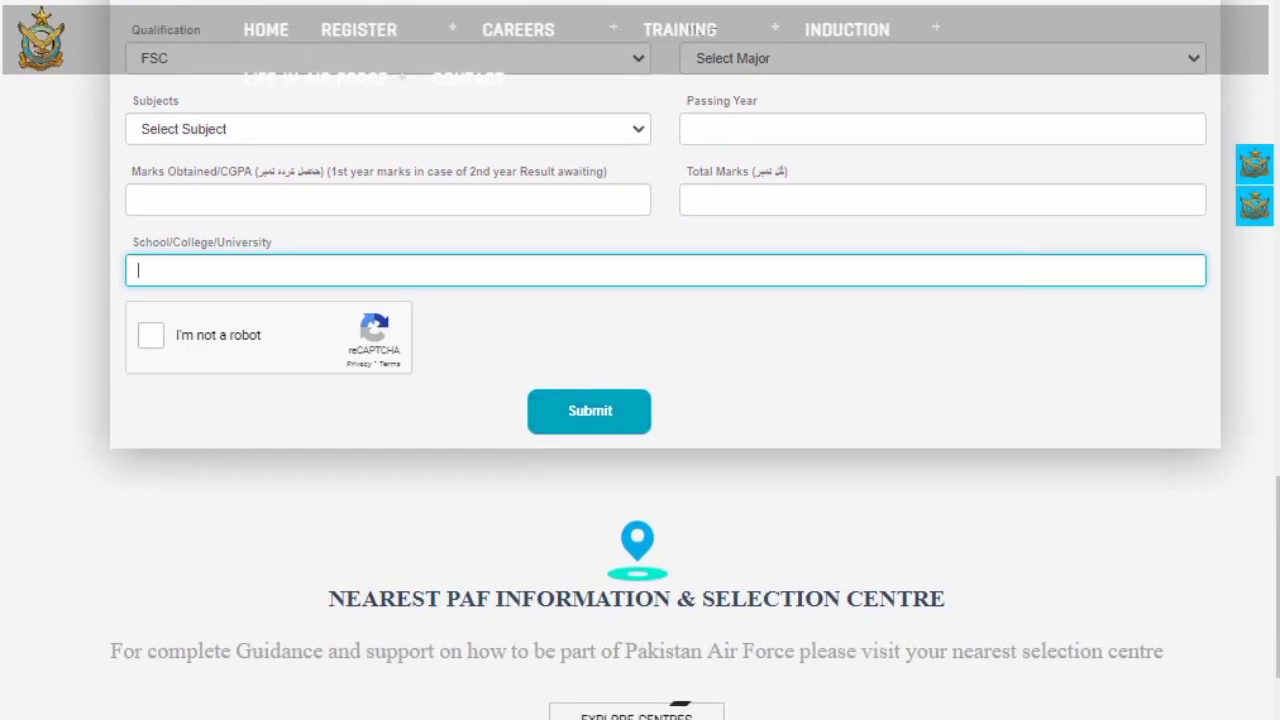
scroll(640, 400, "down", 2)
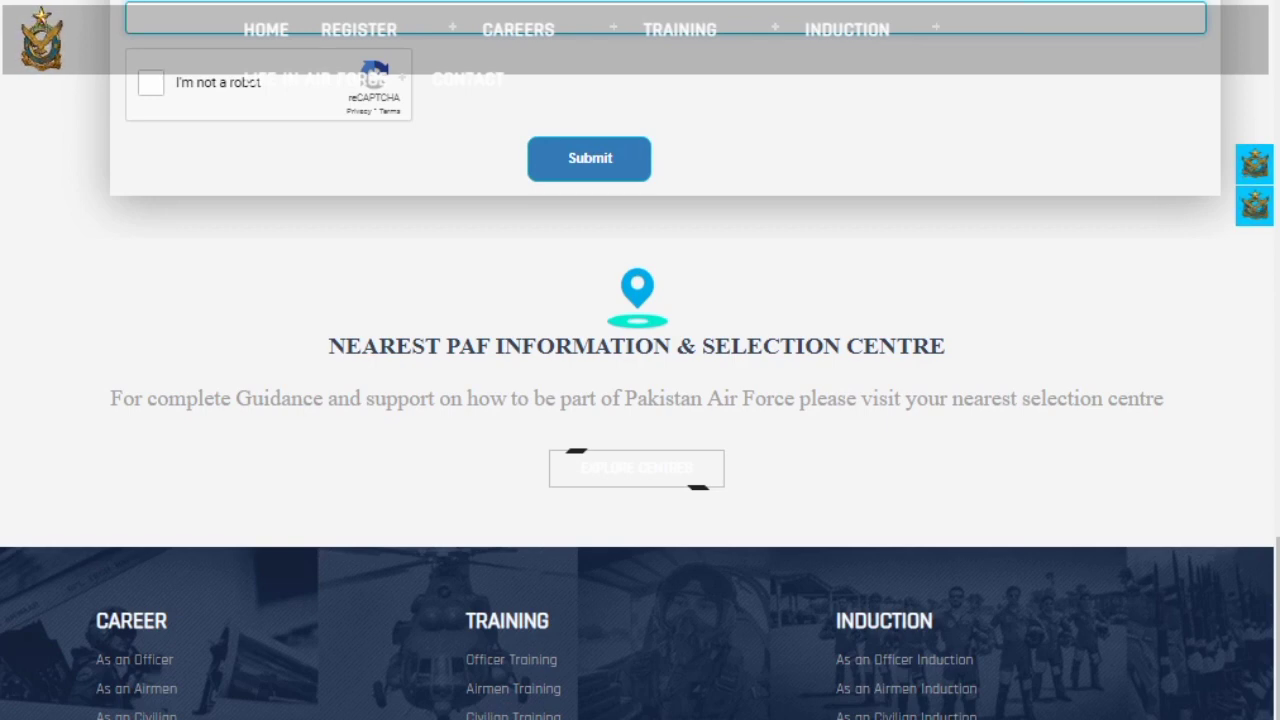
scroll(640, 400, "up", 4)
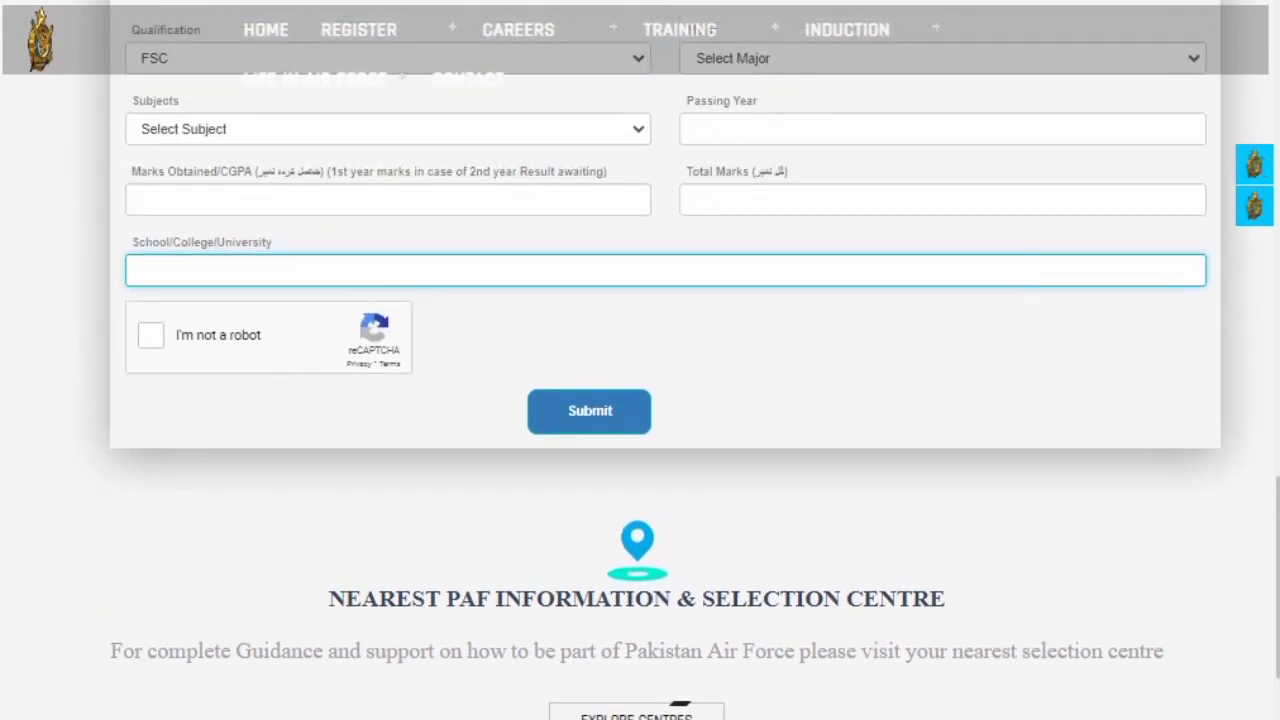
scroll(640, 360, "up", 12)
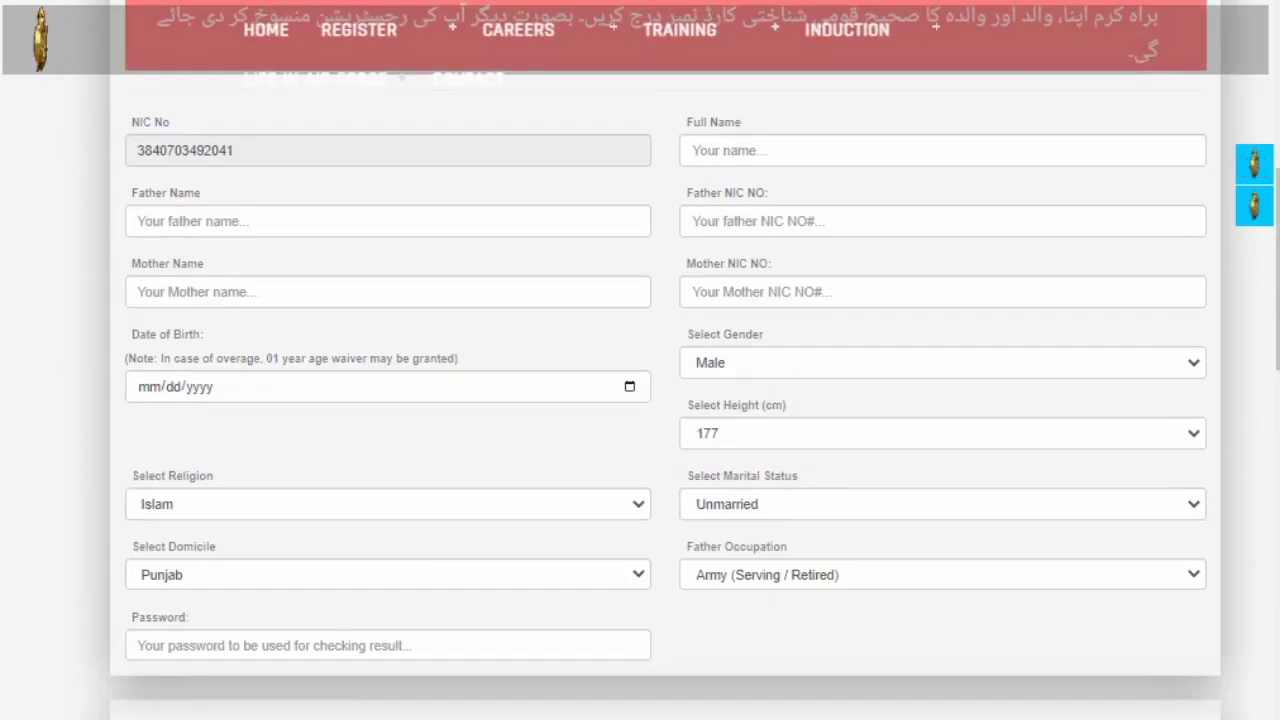
scroll(640, 360, "down", 15)
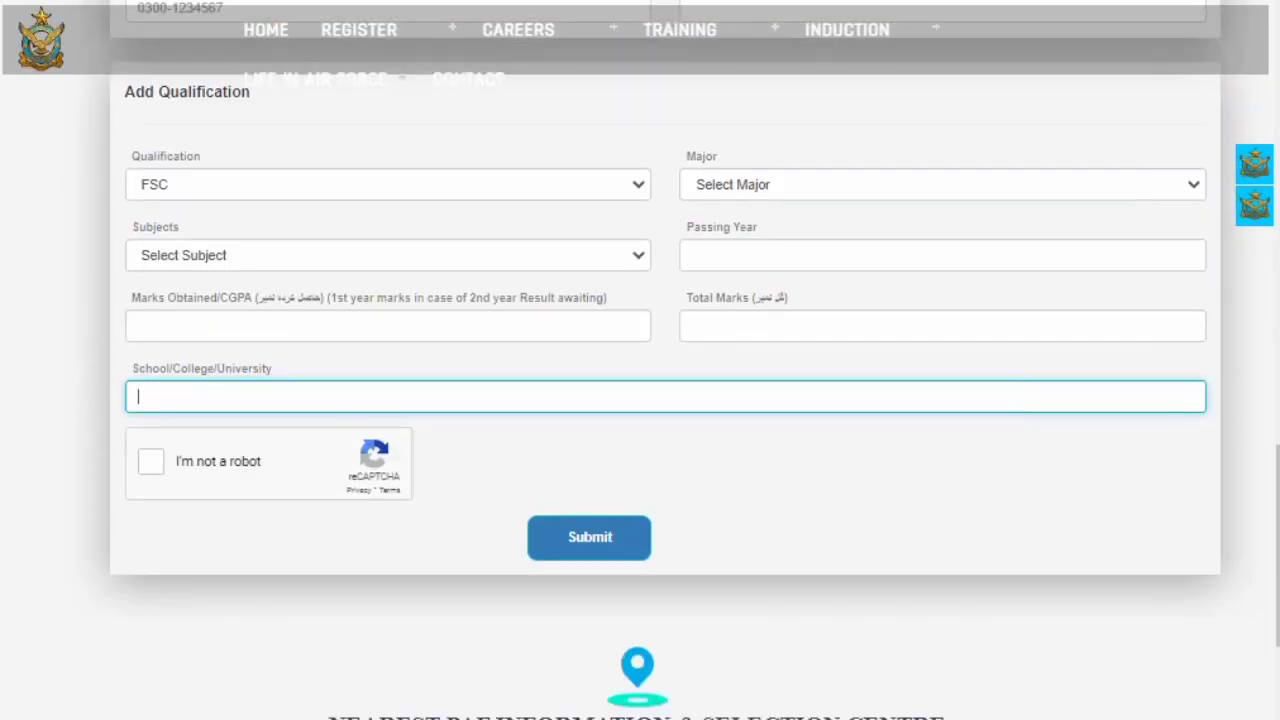